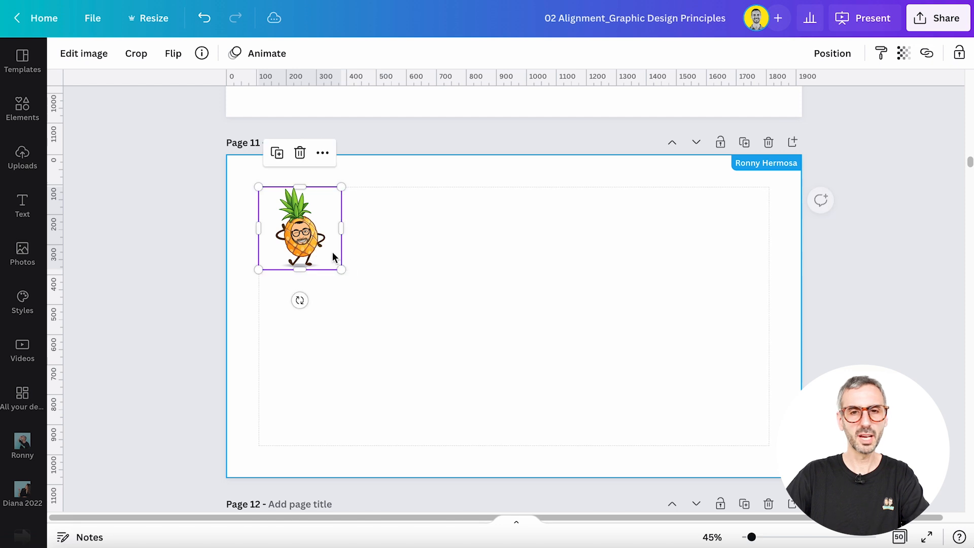
Step: Move the pineapple image from the upper-left margin corner onto the vertical centre line in the upper half of page 11
{"action": "left_click_drag", "start_coordinate": [317, 248], "coordinate": [535, 294]}
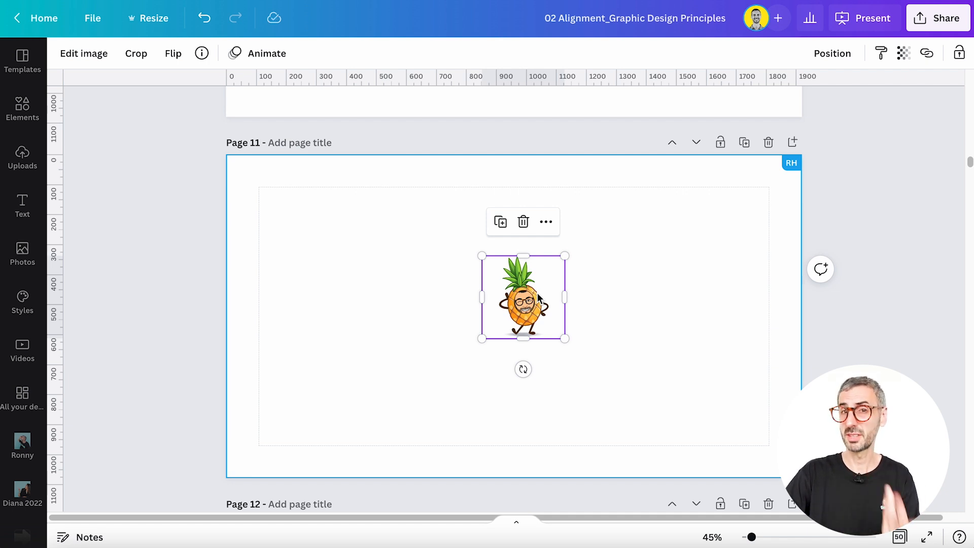
{"action": "left_click", "coordinate": [584, 338]}
{"action": "left_click_drag", "start_coordinate": [536, 309], "coordinate": [528, 269]}
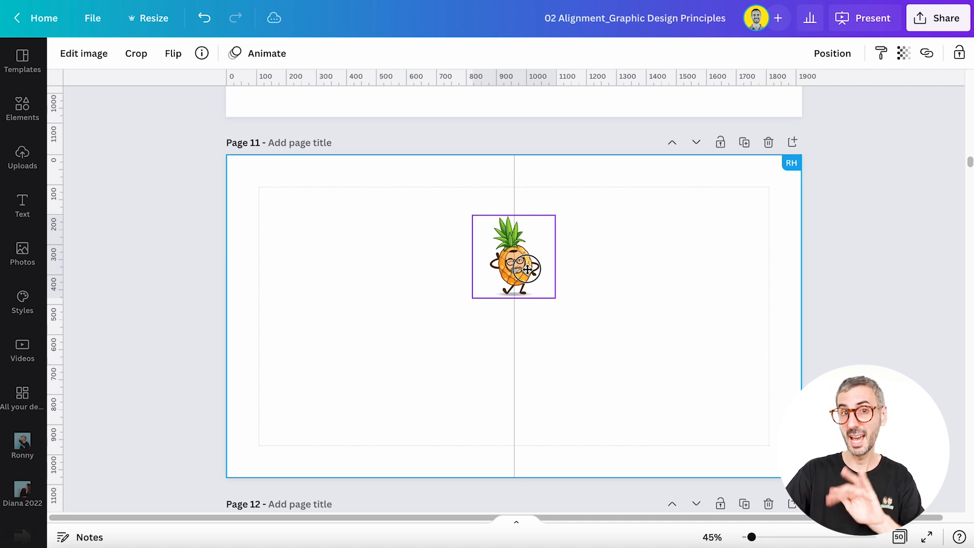
{"action": "left_click_drag", "start_coordinate": [527, 269], "coordinate": [528, 270]}
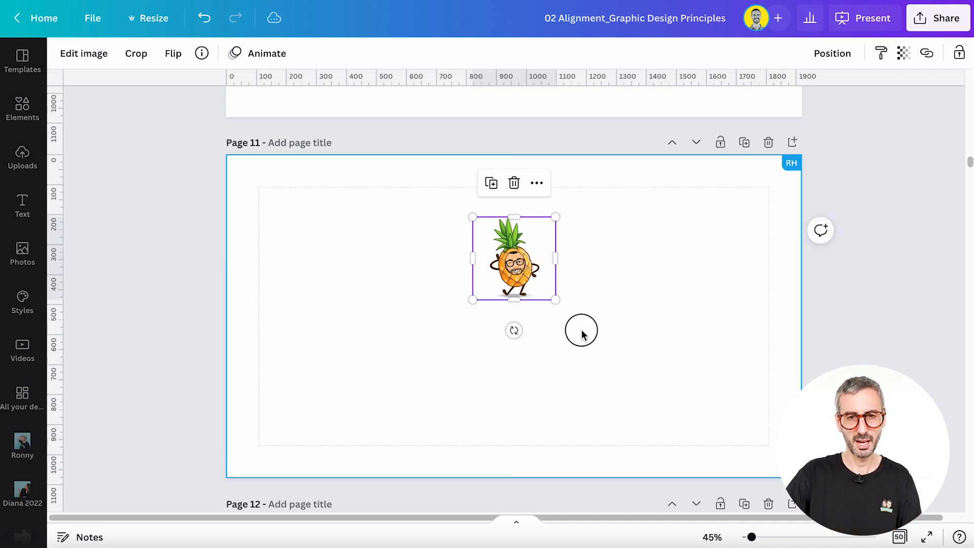
{"action": "left_click", "coordinate": [648, 304]}
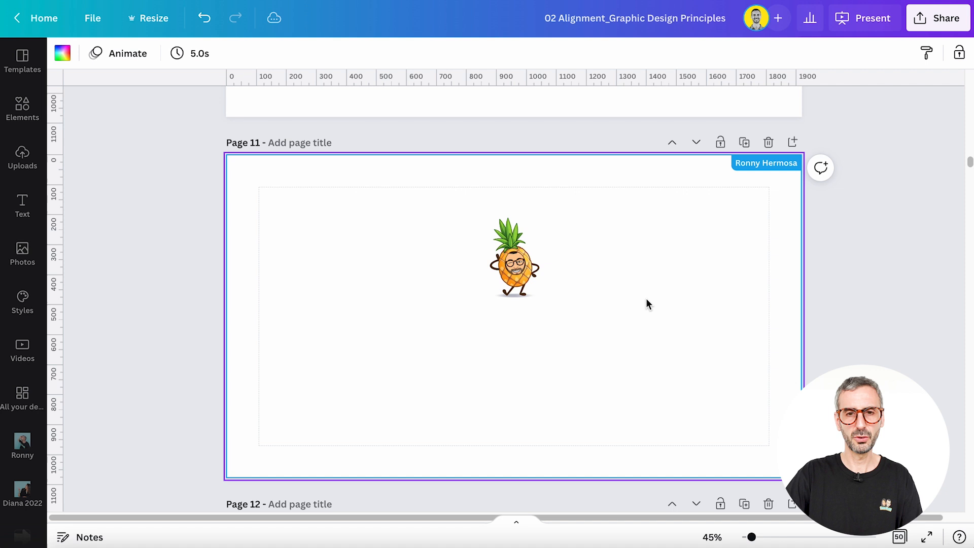
Step: Align the pineapple image to the page's top, middle and bottom in turn, cycling through the three vertical alignments twice
{"action": "left_click", "coordinate": [515, 244]}
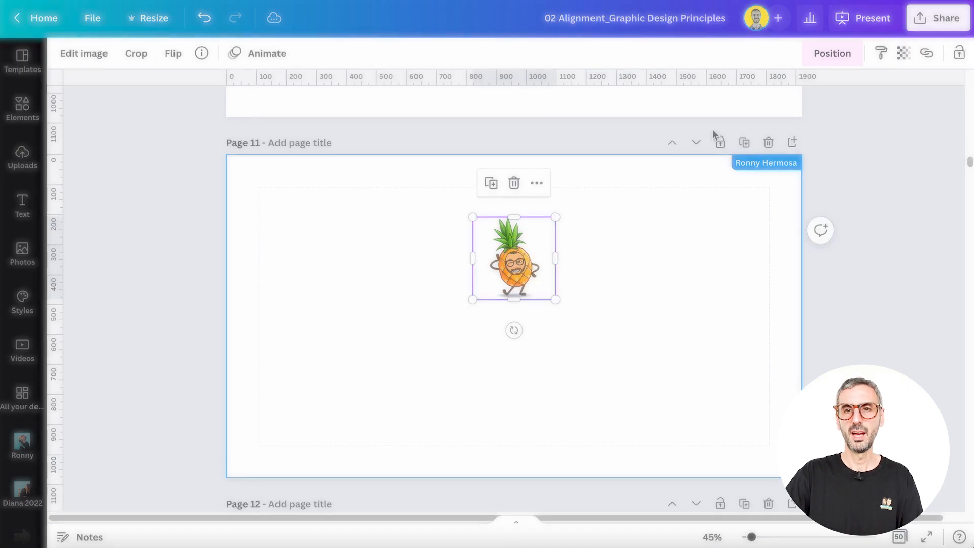
{"action": "left_click", "coordinate": [837, 62]}
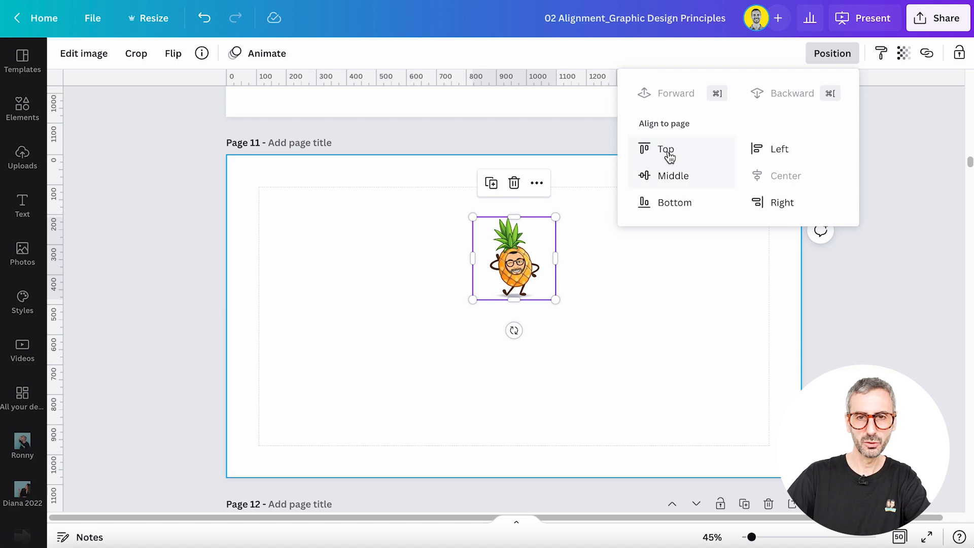
{"action": "left_click", "coordinate": [668, 152]}
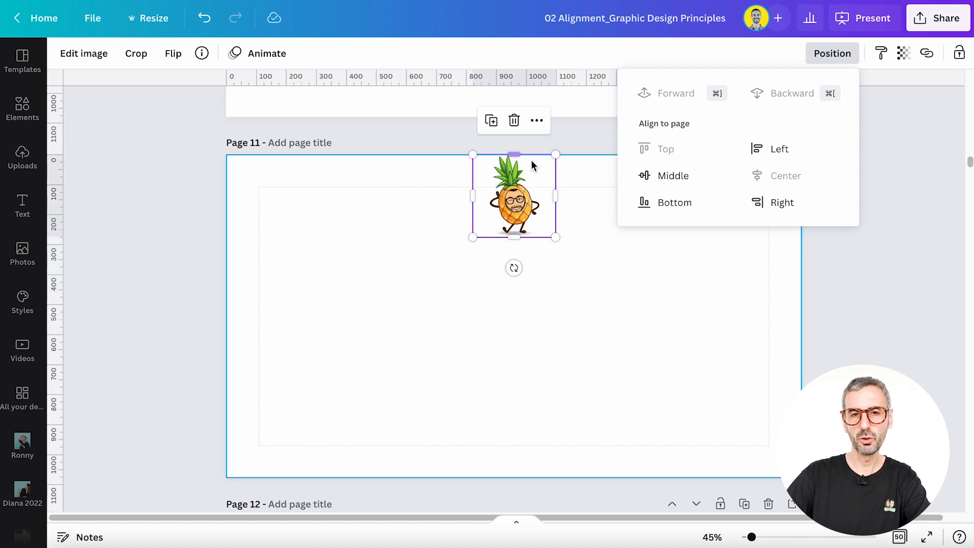
{"action": "left_click", "coordinate": [675, 173]}
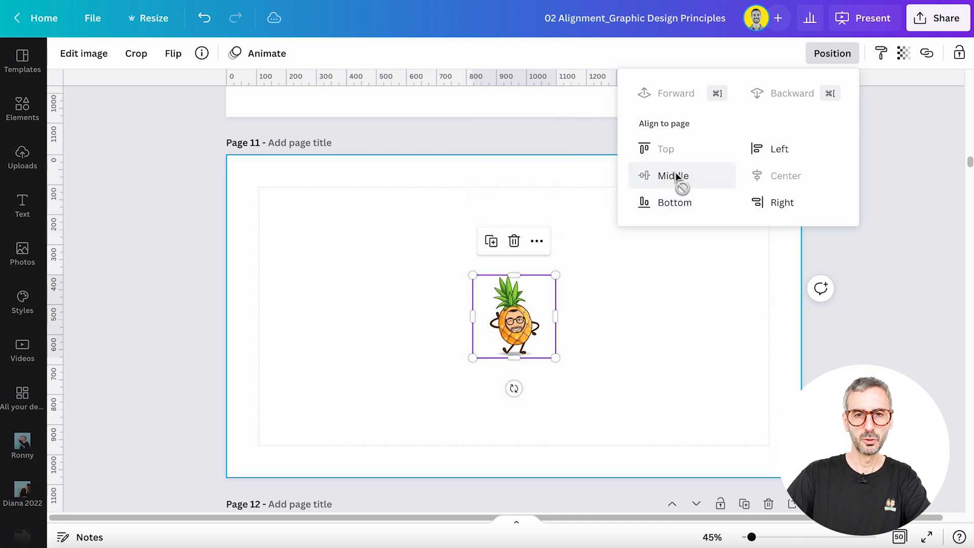
{"action": "left_click", "coordinate": [669, 204]}
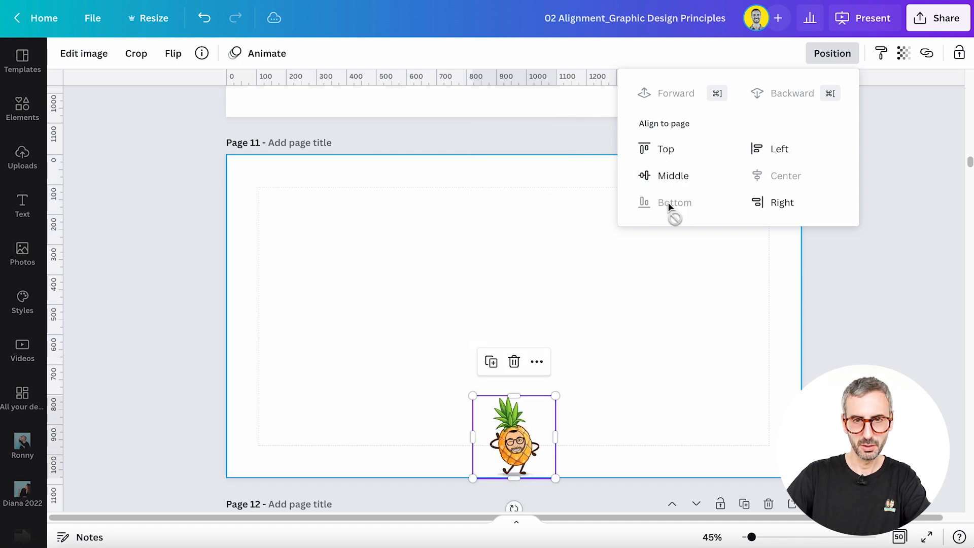
{"action": "left_click", "coordinate": [665, 150]}
{"action": "left_click", "coordinate": [670, 174]}
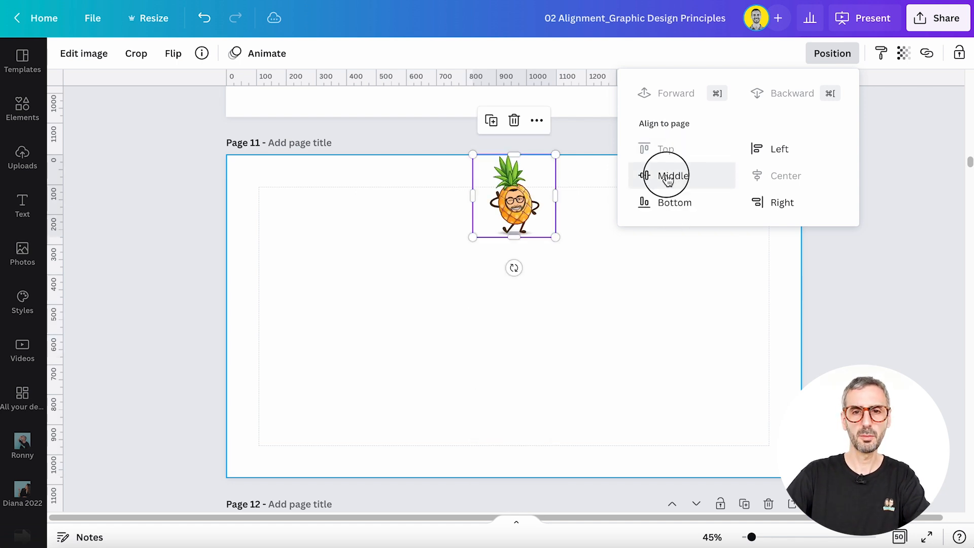
{"action": "left_click", "coordinate": [670, 200]}
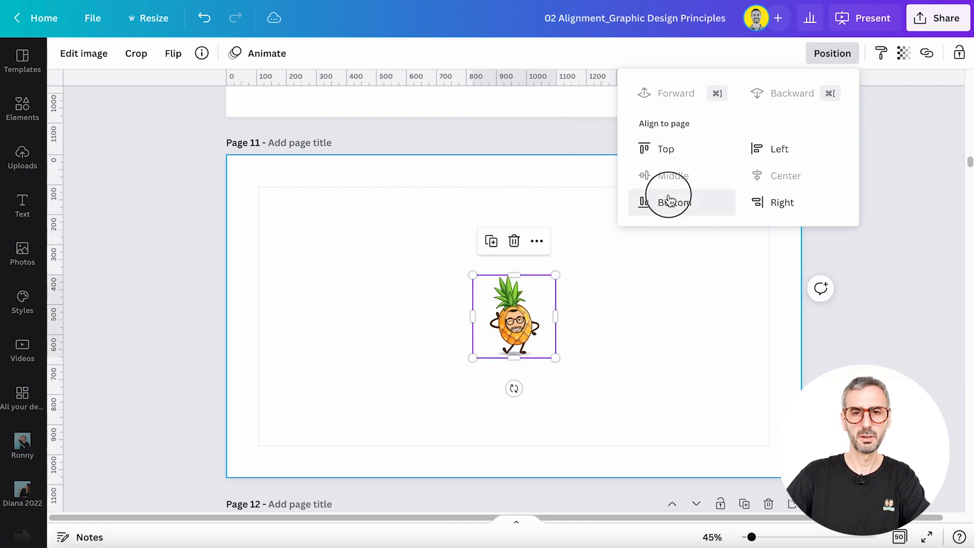
Step: Align the pineapple image to the page's left, center and right, finishing with it aligned to center and middle
{"action": "left_click", "coordinate": [756, 155]}
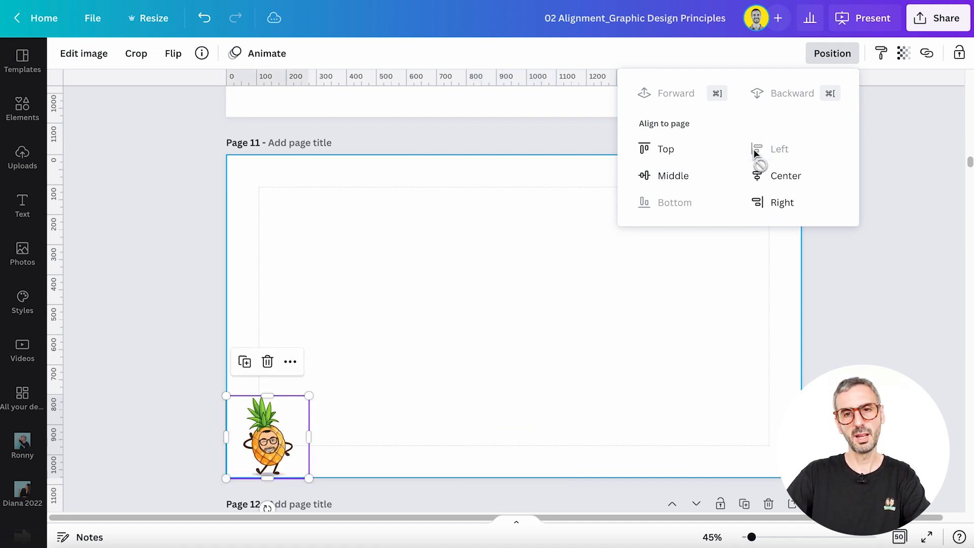
{"action": "left_click", "coordinate": [759, 176]}
{"action": "left_click", "coordinate": [770, 202]}
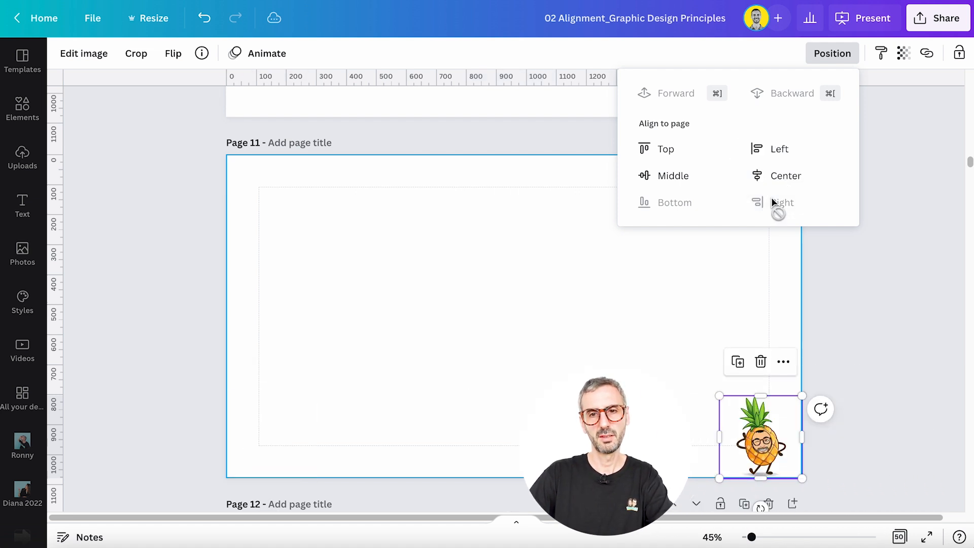
{"action": "left_click", "coordinate": [771, 175]}
{"action": "left_click", "coordinate": [707, 178]}
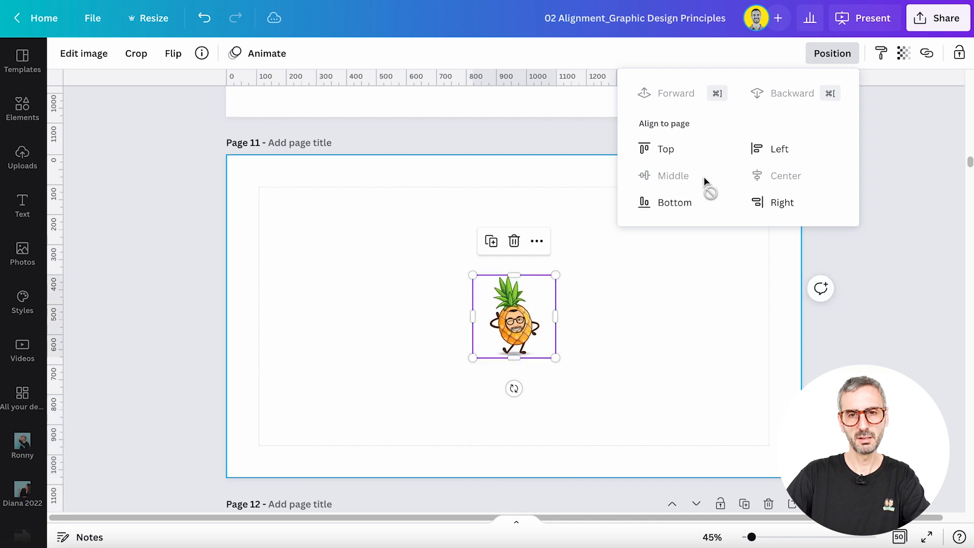
{"action": "left_click", "coordinate": [592, 248]}
Step: Move the pineapple image away from the page centre and snap it into the lower-left corner of the margins
{"action": "left_click_drag", "start_coordinate": [324, 262], "coordinate": [535, 359]}
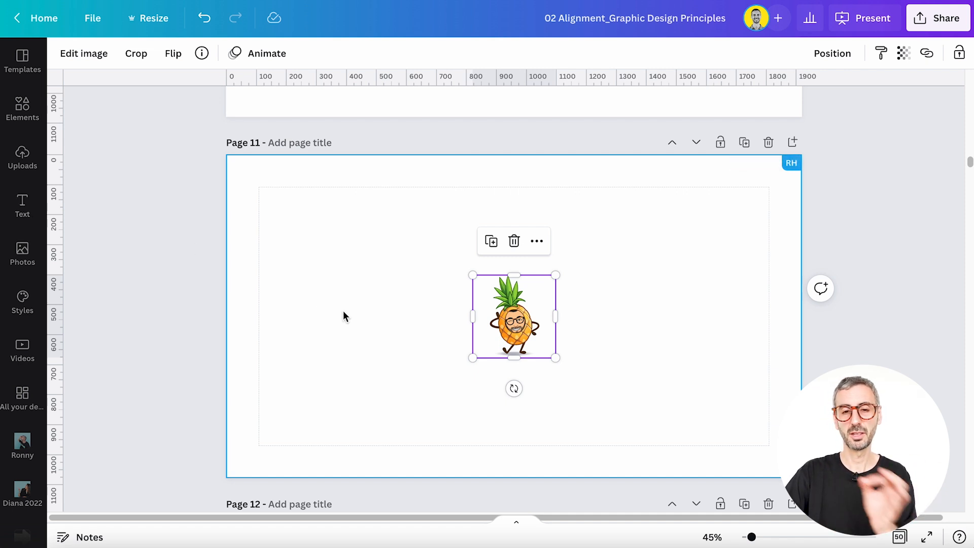
{"action": "left_click_drag", "start_coordinate": [552, 306], "coordinate": [580, 262]}
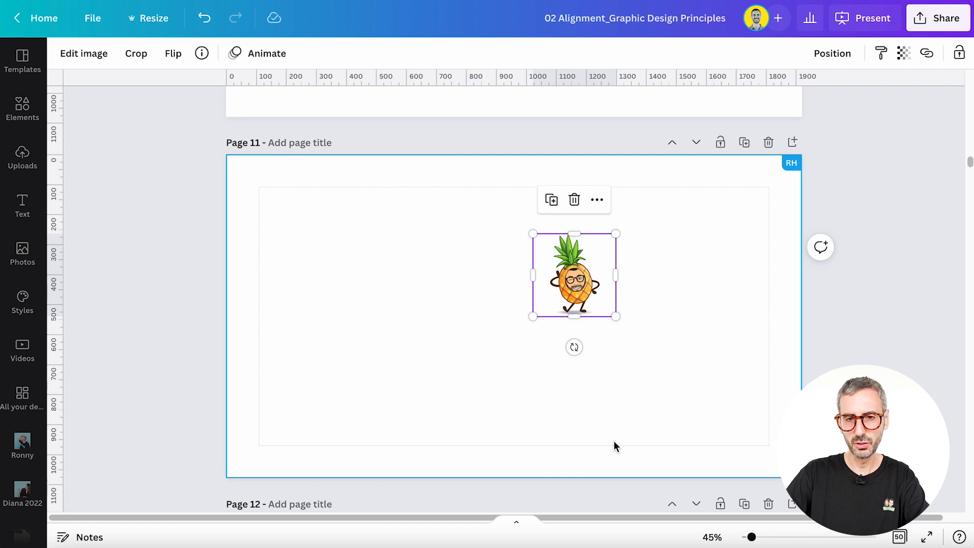
{"action": "left_click_drag", "start_coordinate": [567, 275], "coordinate": [306, 423]}
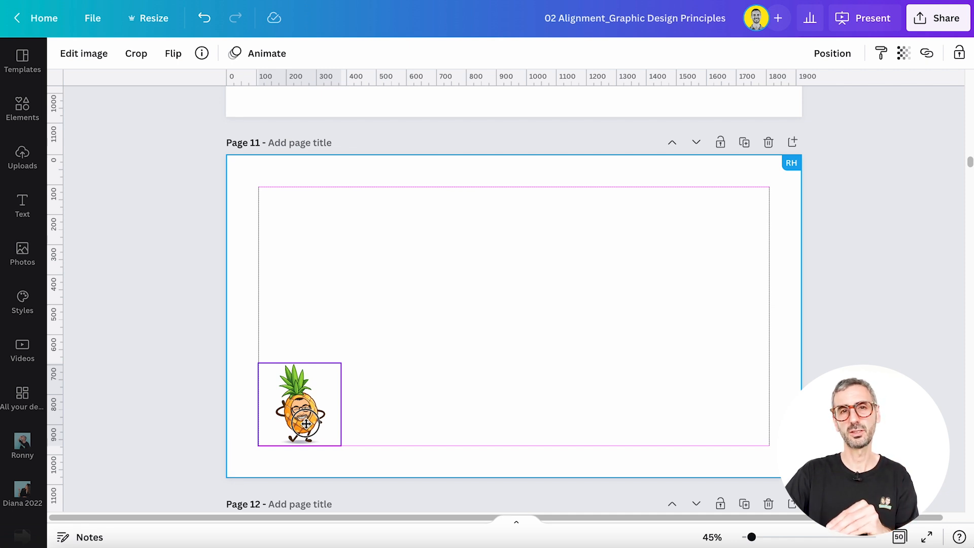
Step: Move the pineapple image back to the middle of the page, snapping it to the vertical centre line
{"action": "left_click_drag", "start_coordinate": [306, 423], "coordinate": [371, 373]}
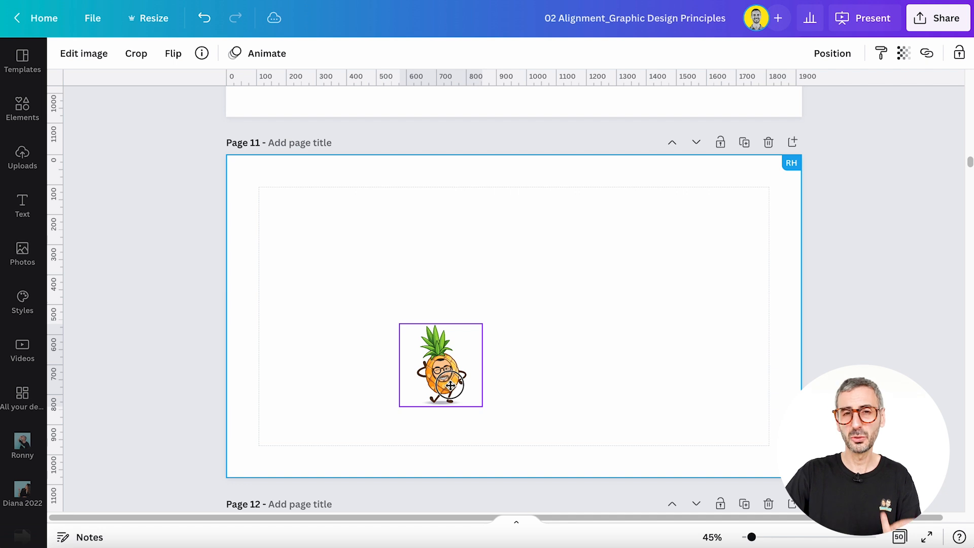
{"action": "left_click_drag", "start_coordinate": [451, 385], "coordinate": [533, 302]}
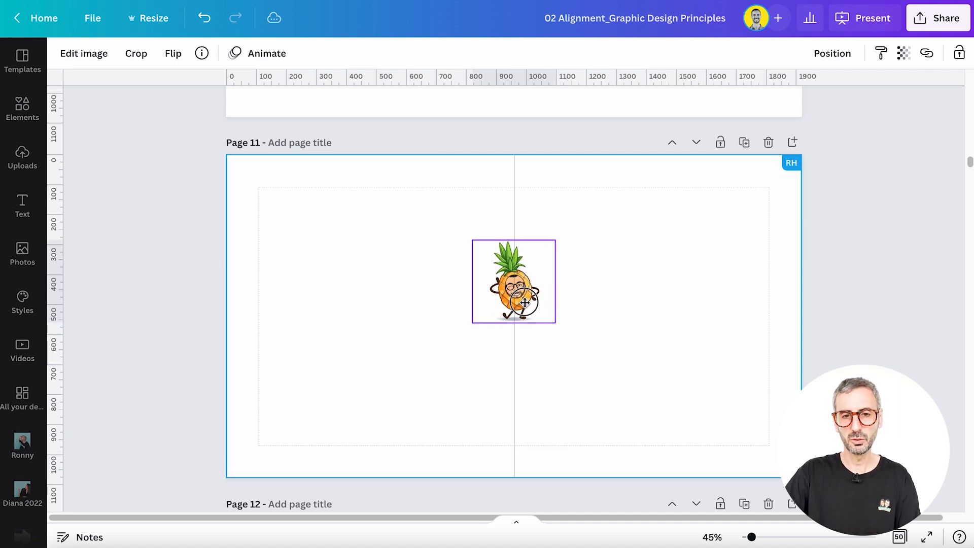
{"action": "mouse_move", "coordinate": [525, 328]}
{"action": "left_mouse_down"}
{"action": "mouse_move", "coordinate": [525, 336]}
{"action": "mouse_move", "coordinate": [525, 319]}
{"action": "mouse_move", "coordinate": [522, 337]}
{"action": "mouse_move", "coordinate": [518, 310]}
{"action": "mouse_move", "coordinate": [522, 339]}
{"action": "left_mouse_up"}
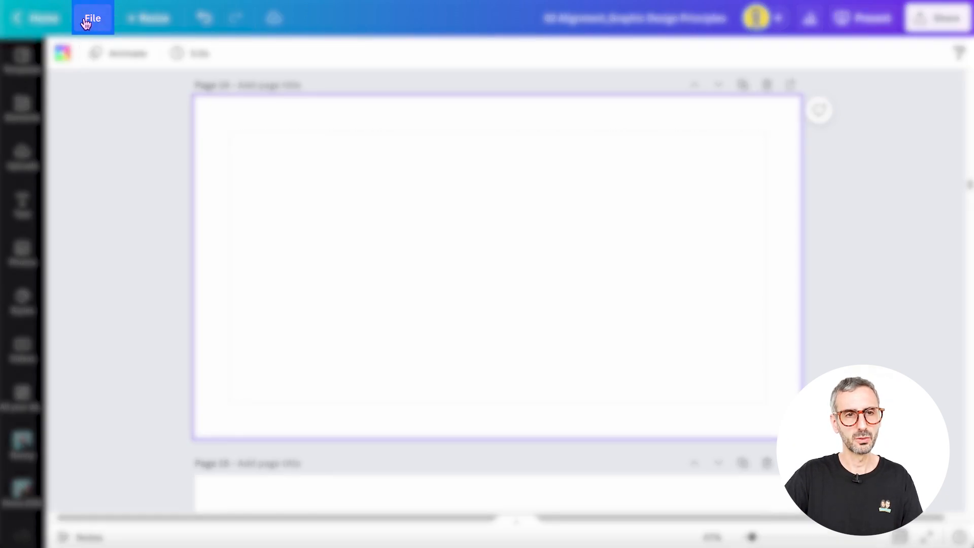
Step: Show rulers and guides, and place a horizontal guide at about 335 px and a vertical guide at about 375 px on page 14
{"action": "left_click", "coordinate": [93, 21]}
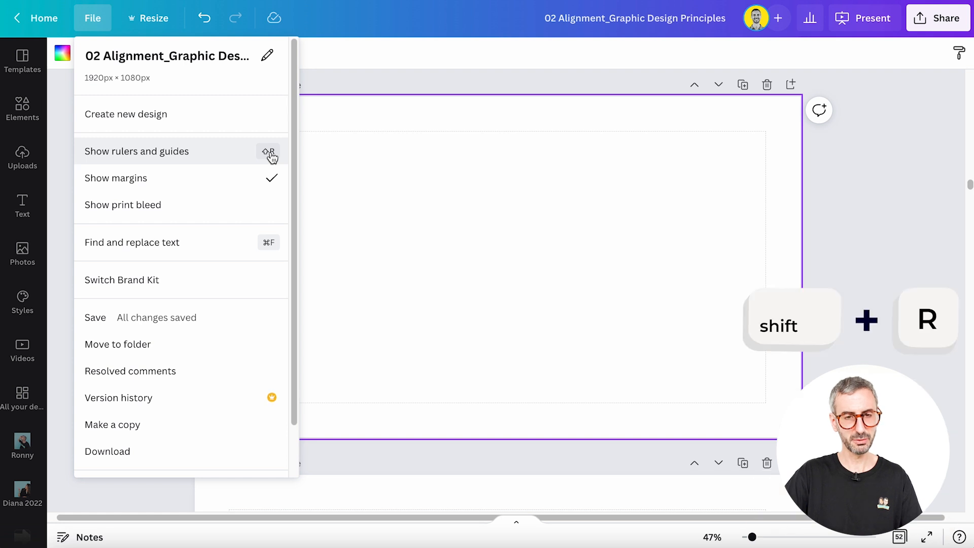
{"action": "left_click", "coordinate": [200, 157]}
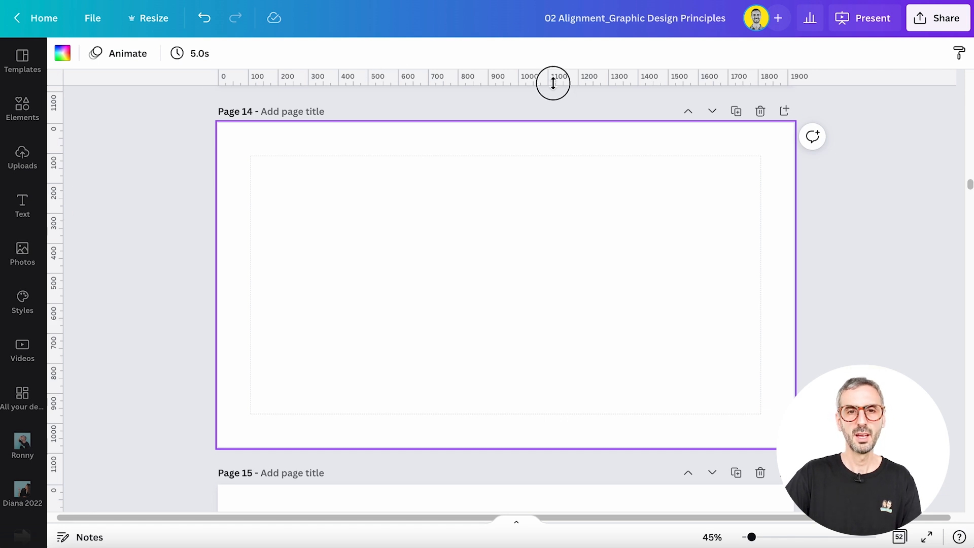
{"action": "left_click_drag", "start_coordinate": [552, 83], "coordinate": [604, 111]}
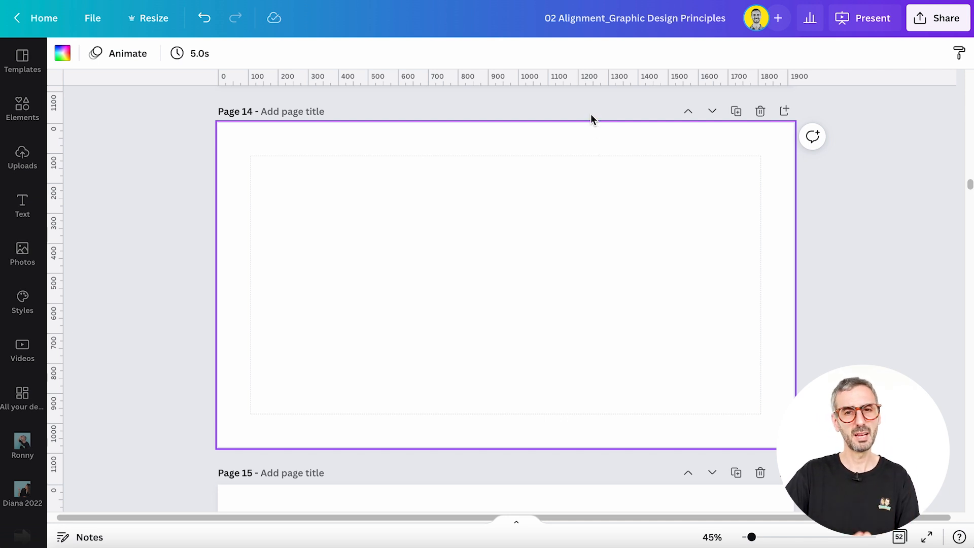
{"action": "left_click_drag", "start_coordinate": [591, 80], "coordinate": [602, 224]}
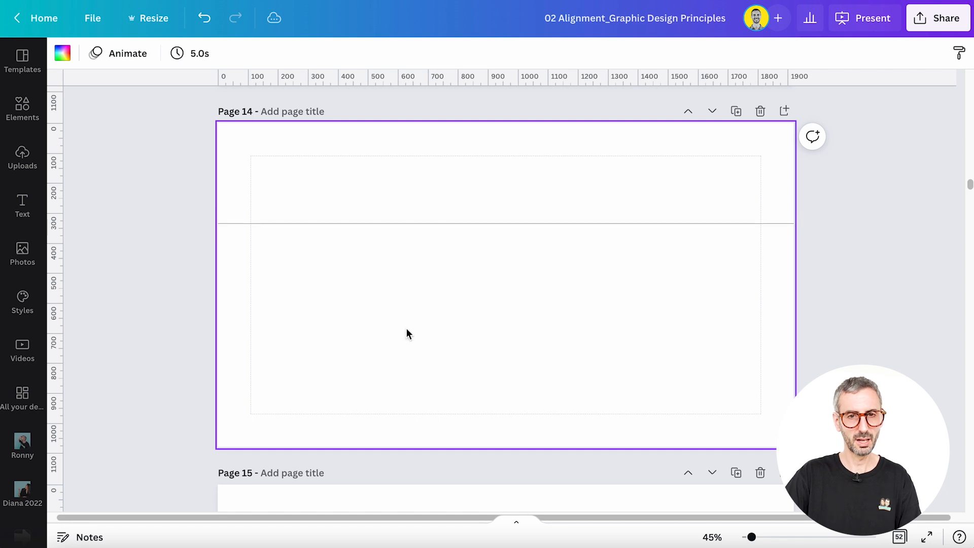
{"action": "left_click_drag", "start_coordinate": [62, 358], "coordinate": [330, 401]}
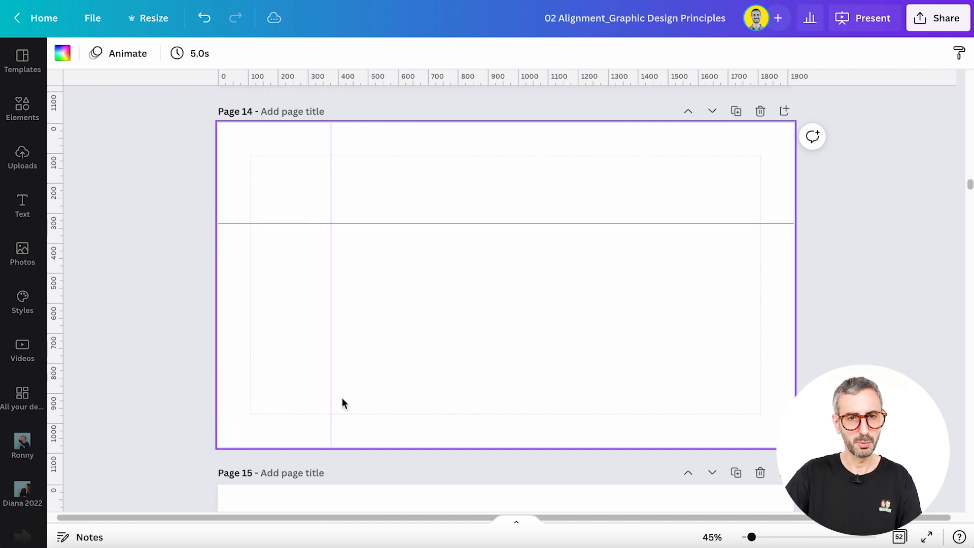
Step: Insert the pineapple Bitmoji on page 15 at a reduced size, with its upper-left corner at the intersection of the two guides
{"action": "scroll", "coordinate": [208, 262], "scroll_direction": "down", "scroll_amount": 7}
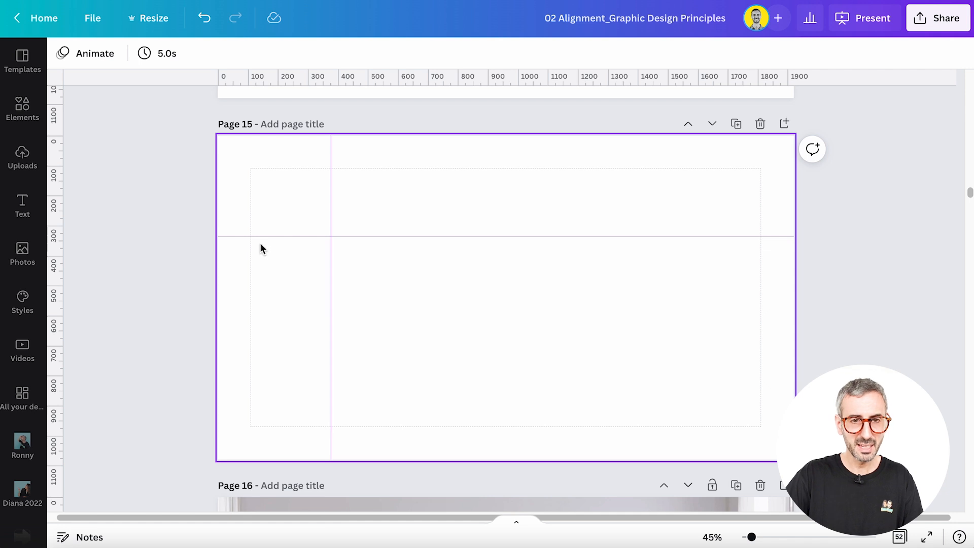
{"action": "scroll", "coordinate": [19, 506], "scroll_direction": "down", "scroll_amount": 4}
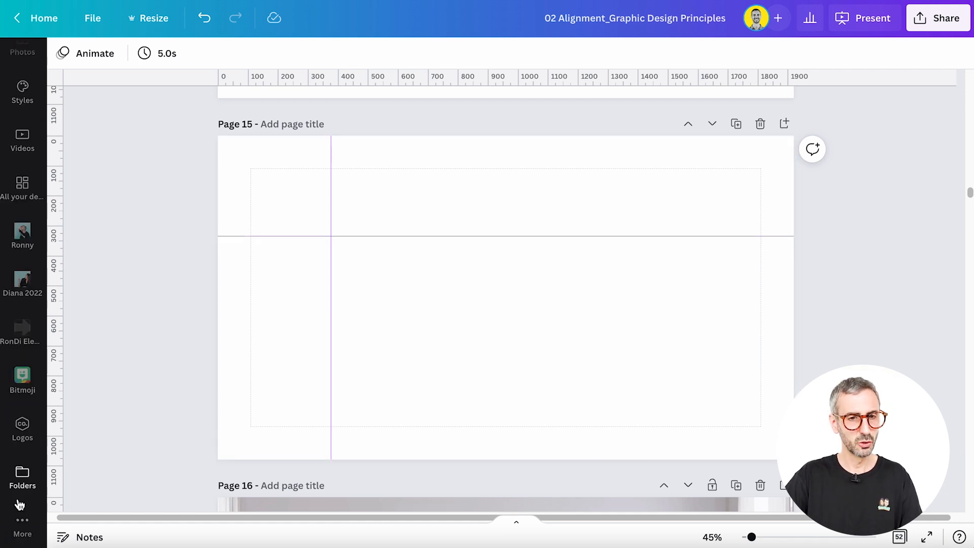
{"action": "left_click", "coordinate": [25, 378]}
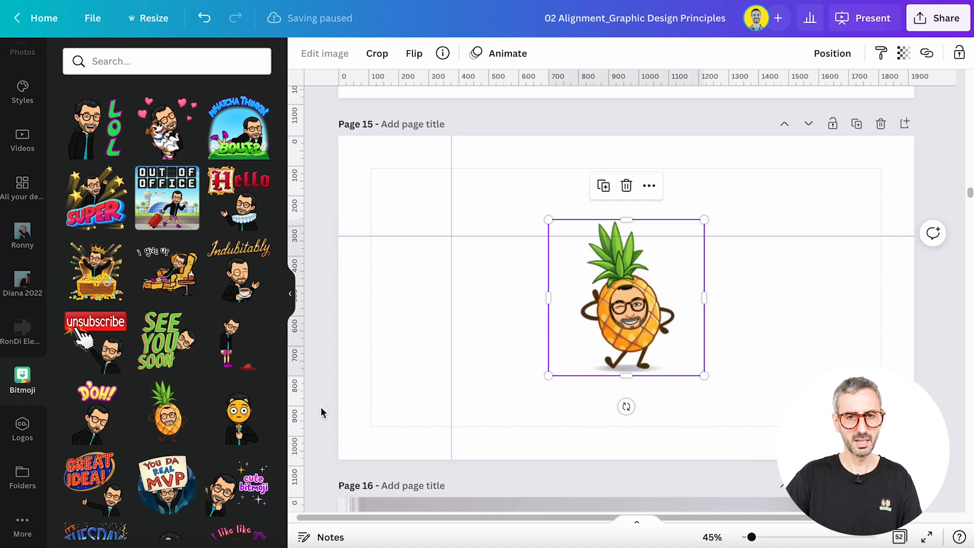
{"action": "left_click_drag", "start_coordinate": [703, 219], "coordinate": [633, 290]}
{"action": "left_click_drag", "start_coordinate": [596, 342], "coordinate": [499, 287]}
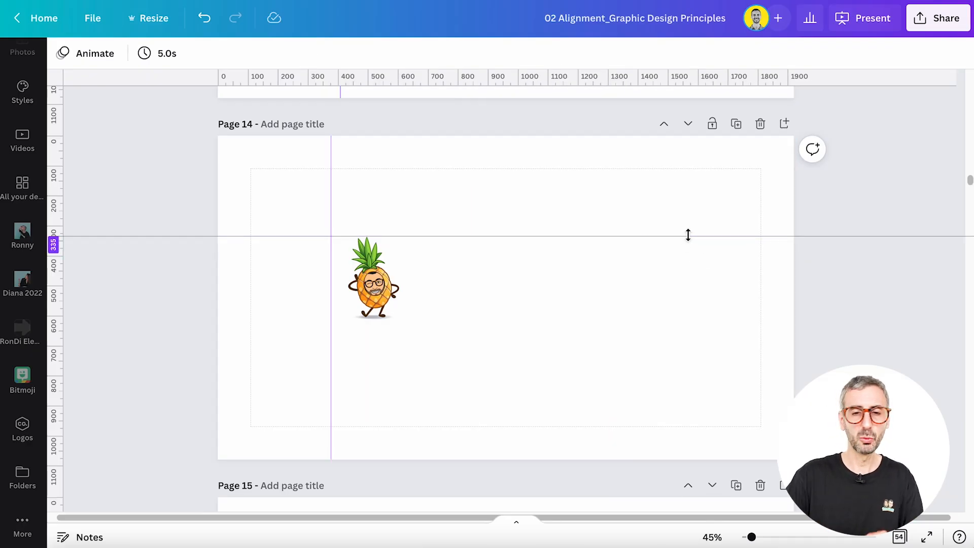
Step: Remove the horizontal and vertical guides crossing the real estate agent design on page 18
{"action": "scroll", "coordinate": [661, 278], "scroll_direction": "down", "scroll_amount": 2}
{"action": "scroll", "coordinate": [660, 278], "scroll_direction": "down", "scroll_amount": 5}
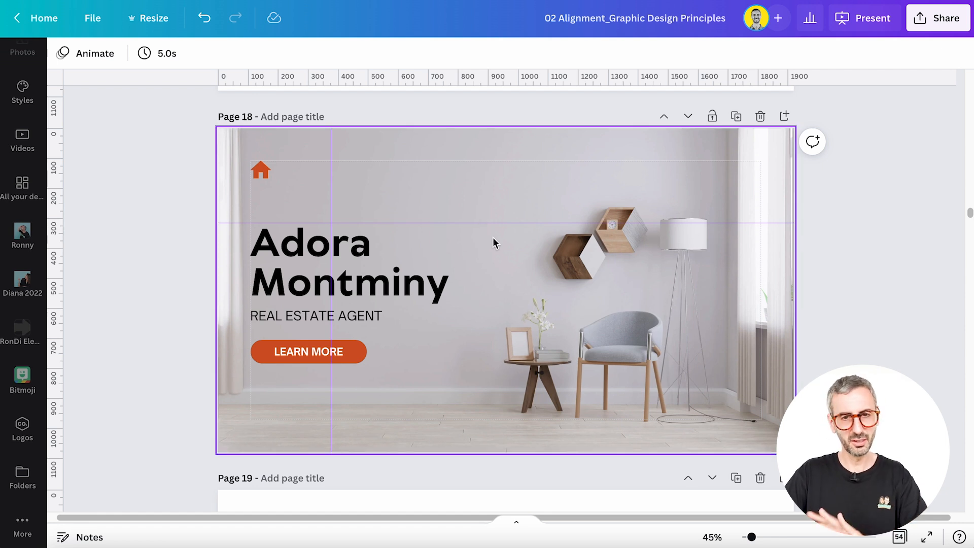
{"action": "left_click", "coordinate": [524, 224]}
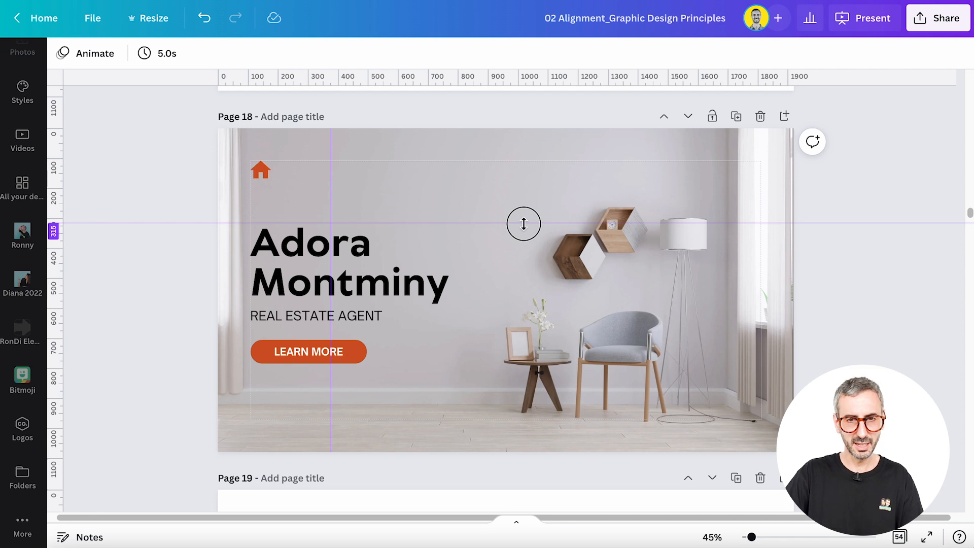
{"action": "left_click_drag", "start_coordinate": [524, 224], "coordinate": [523, 116]}
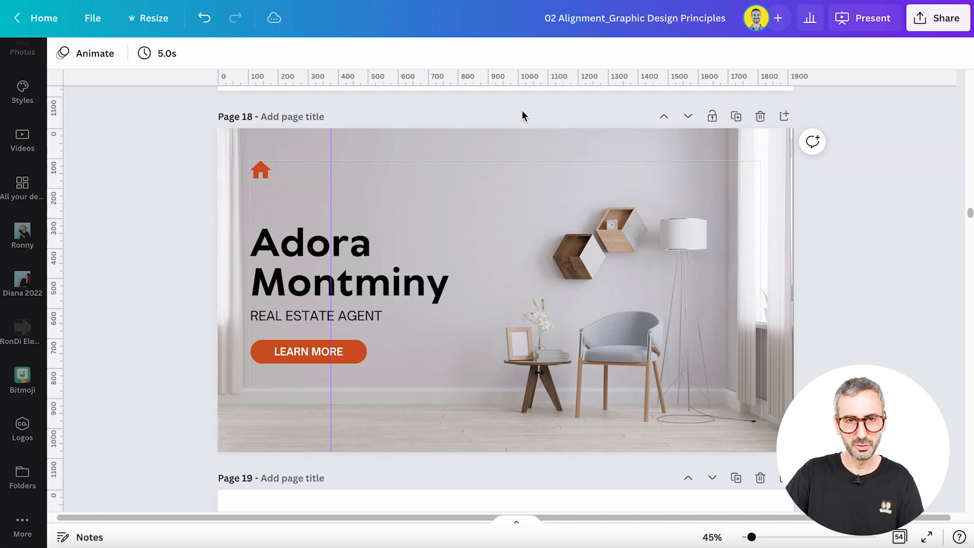
{"action": "left_click_drag", "start_coordinate": [331, 156], "coordinate": [201, 168]}
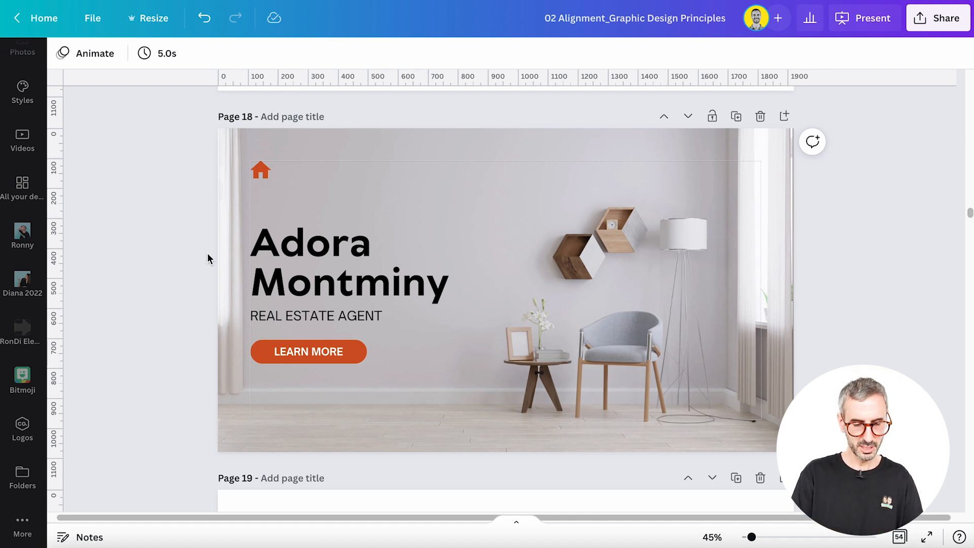
Step: Toggle the rulers and guides display, leaving the rulers hidden
{"action": "scroll", "coordinate": [207, 257], "scroll_direction": "up", "scroll_amount": 1}
{"action": "scroll", "coordinate": [206, 257], "scroll_direction": "down", "scroll_amount": 1}
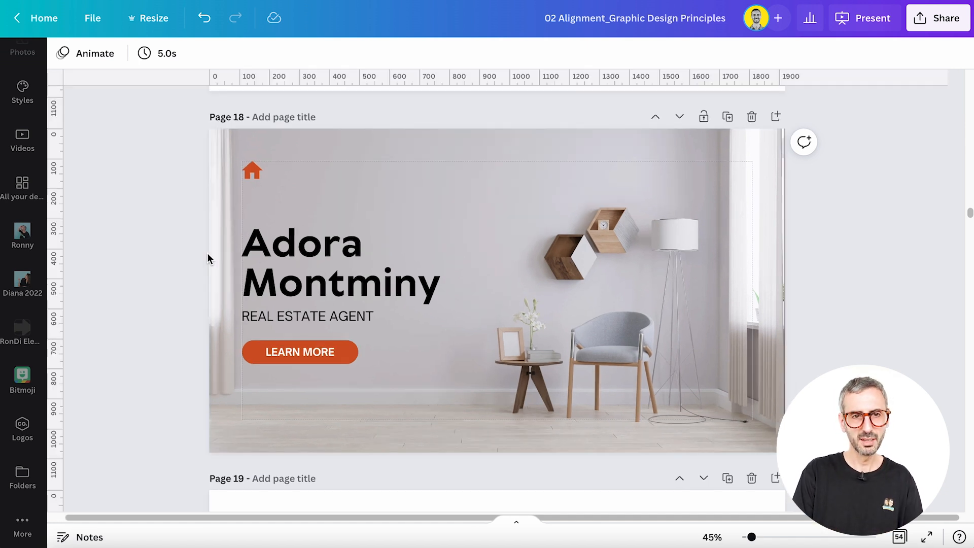
{"action": "scroll", "coordinate": [208, 253], "scroll_direction": "up", "scroll_amount": 1}
{"action": "scroll", "coordinate": [208, 254], "scroll_direction": "down", "scroll_amount": 1}
{"action": "scroll", "coordinate": [208, 254], "scroll_direction": "up", "scroll_amount": 1}
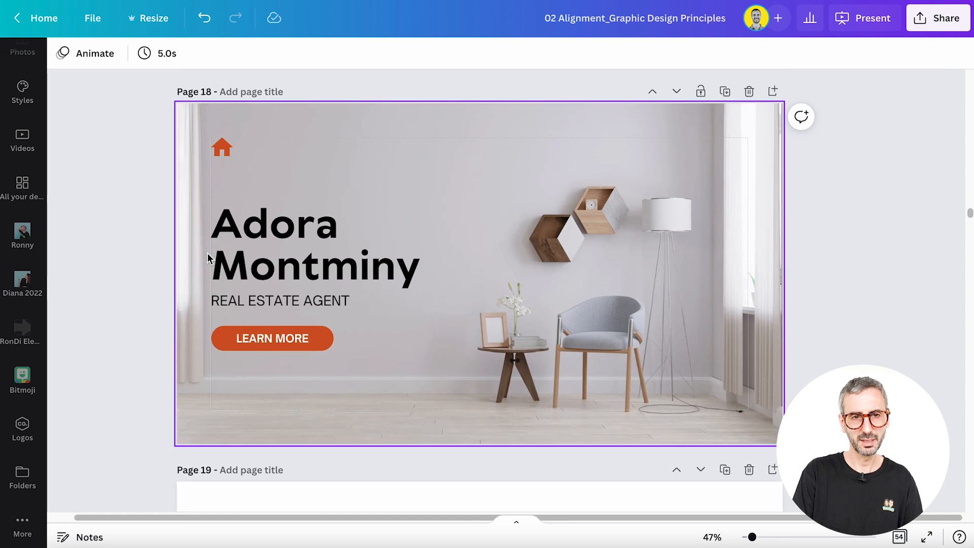
Step: On page 18, place horizontal guides at the house icon's top and bottom edges and a vertical guide along the text's left edge
{"action": "scroll", "coordinate": [207, 252], "scroll_direction": "down", "scroll_amount": 1}
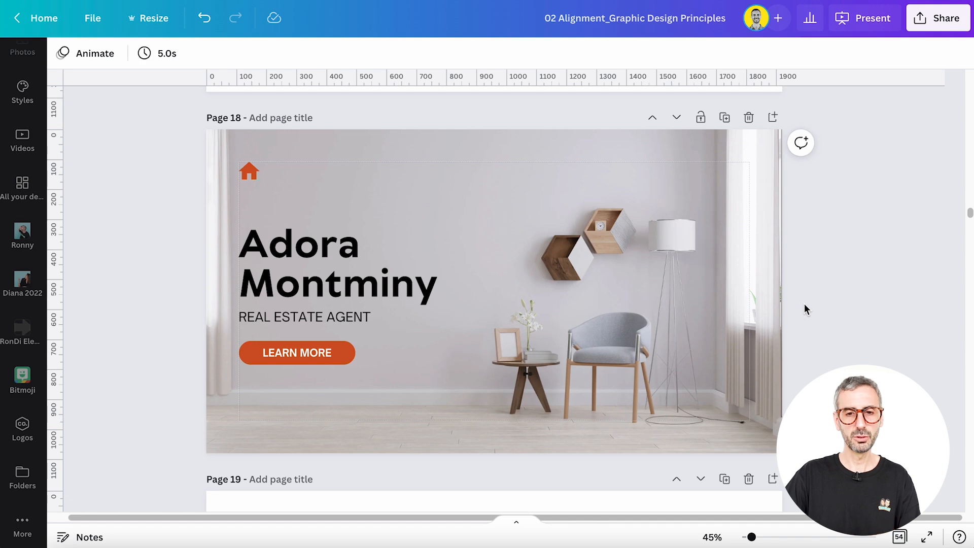
{"action": "scroll", "coordinate": [804, 304], "scroll_direction": "down", "scroll_amount": 5}
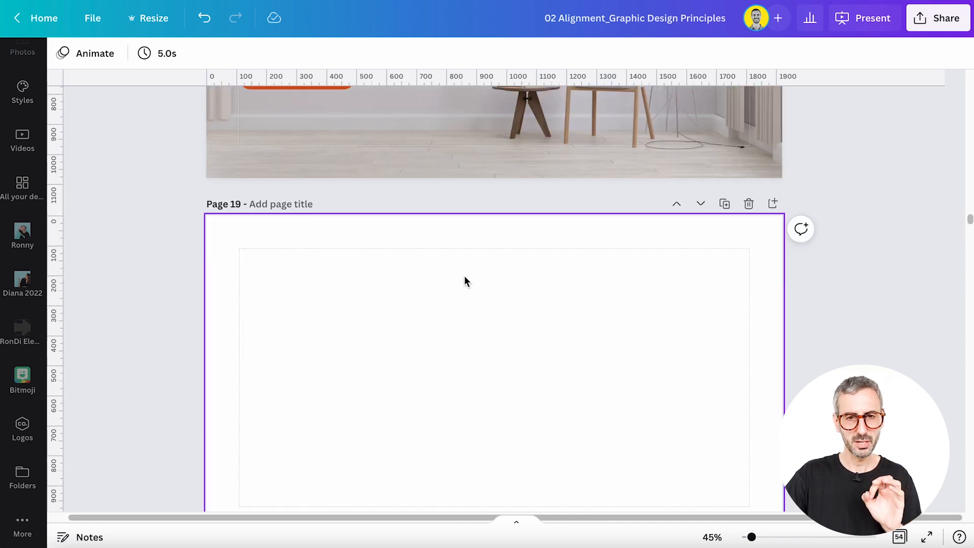
{"action": "scroll", "coordinate": [512, 228], "scroll_direction": "down", "scroll_amount": 5}
{"action": "scroll", "coordinate": [568, 203], "scroll_direction": "up", "scroll_amount": 3}
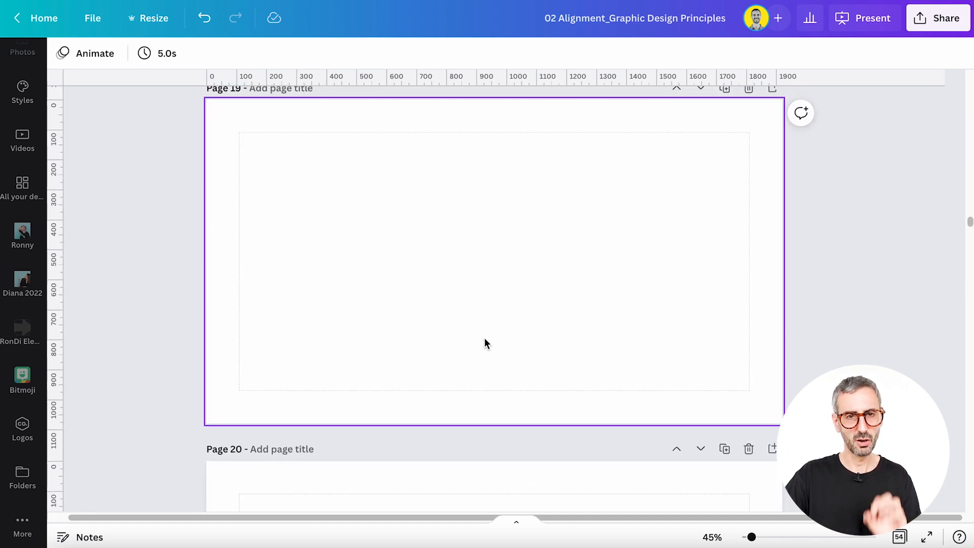
{"action": "scroll", "coordinate": [484, 338], "scroll_direction": "up", "scroll_amount": 5}
{"action": "scroll", "coordinate": [318, 328], "scroll_direction": "down", "scroll_amount": 1}
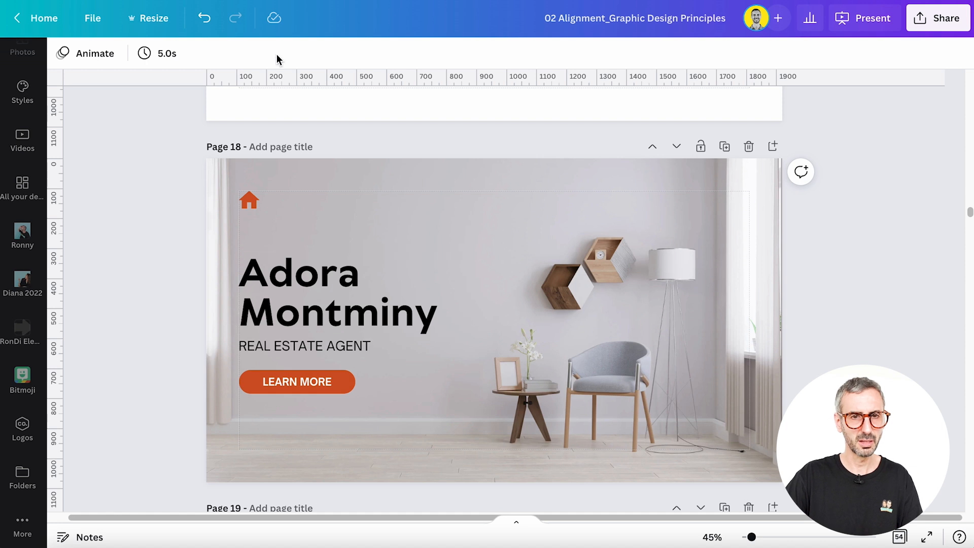
{"action": "left_click_drag", "start_coordinate": [302, 86], "coordinate": [316, 192]}
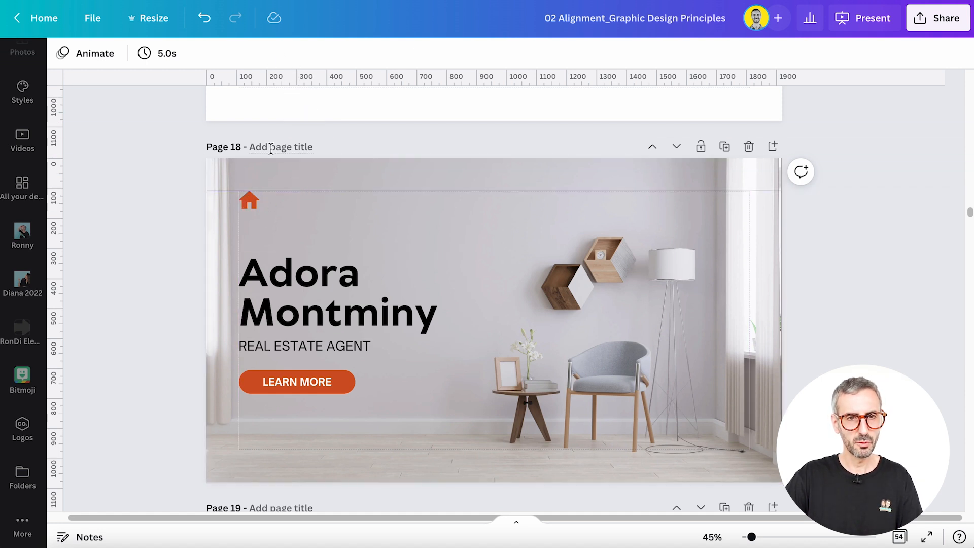
{"action": "left_click_drag", "start_coordinate": [287, 84], "coordinate": [270, 210]}
{"action": "left_click_drag", "start_coordinate": [51, 247], "coordinate": [239, 258]}
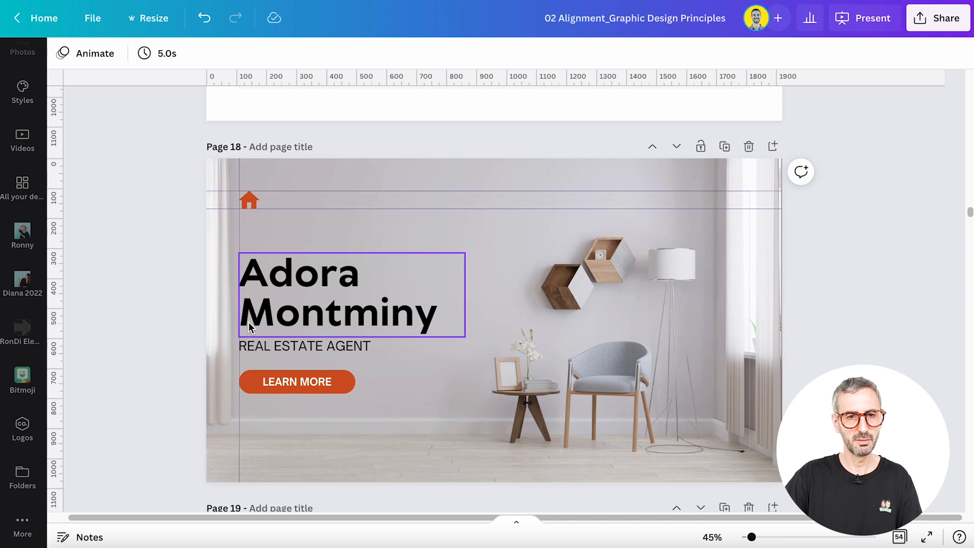
Step: Place horizontal guides along the agent name and tagline edges, and at the LEARN MORE button's top (704 px) and bottom (785 px)
{"action": "left_click_drag", "start_coordinate": [322, 80], "coordinate": [349, 258]}
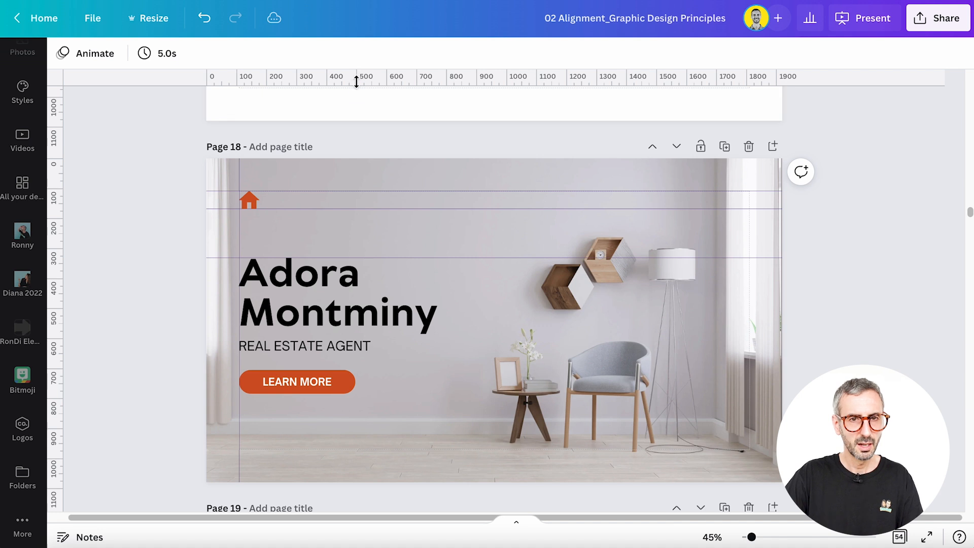
{"action": "left_click_drag", "start_coordinate": [356, 80], "coordinate": [357, 370]}
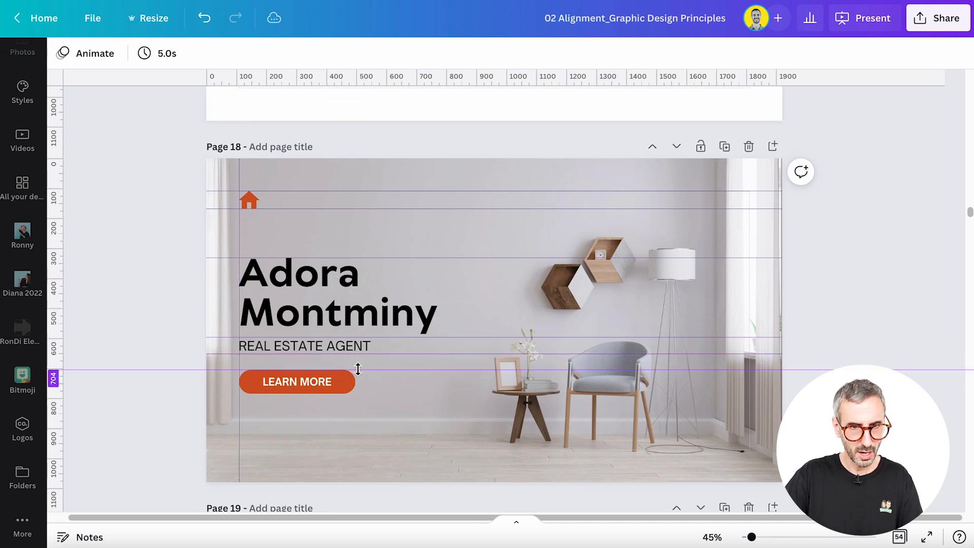
{"action": "left_click_drag", "start_coordinate": [351, 80], "coordinate": [354, 393]}
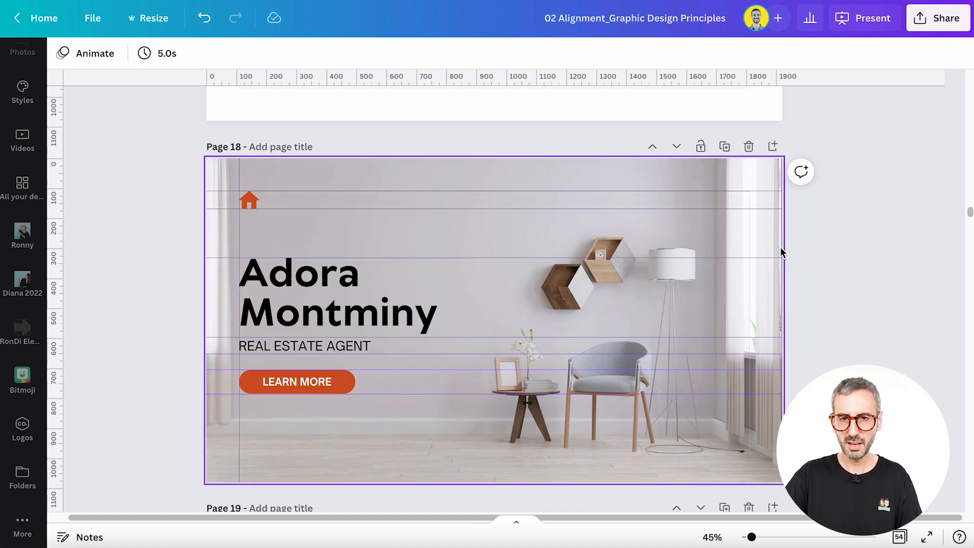
Step: Compare how the real estate design on page 18 and the YouTube design on page 19 line up with the same guides
{"action": "scroll", "coordinate": [858, 255], "scroll_direction": "down", "scroll_amount": 5}
{"action": "scroll", "coordinate": [857, 254], "scroll_direction": "down", "scroll_amount": 3}
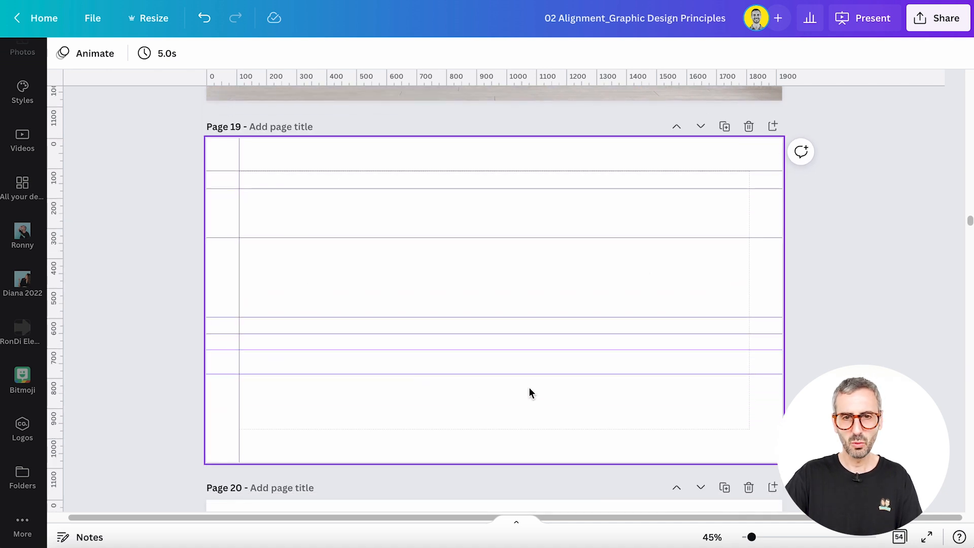
{"action": "scroll", "coordinate": [672, 183], "scroll_direction": "up", "scroll_amount": 1}
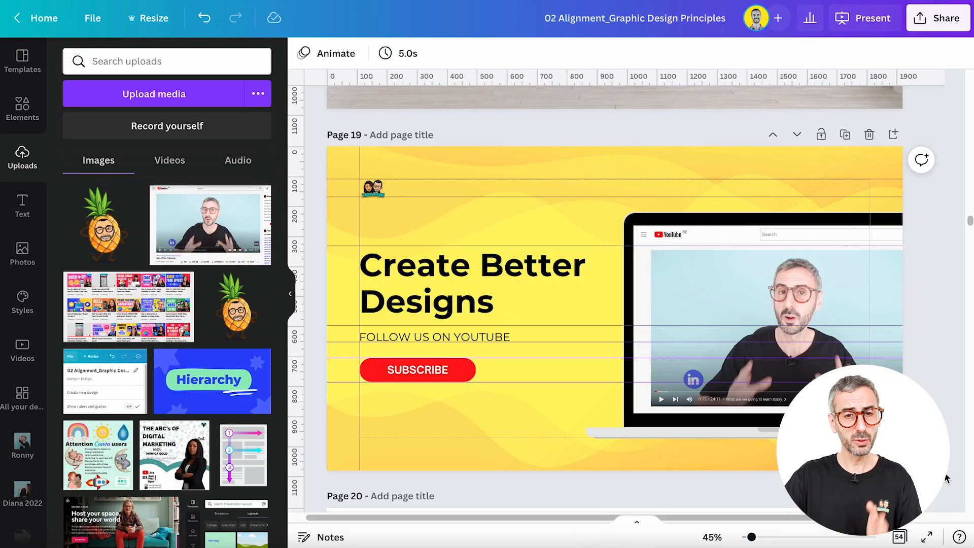
{"action": "scroll", "coordinate": [692, 369], "scroll_direction": "up", "scroll_amount": 10}
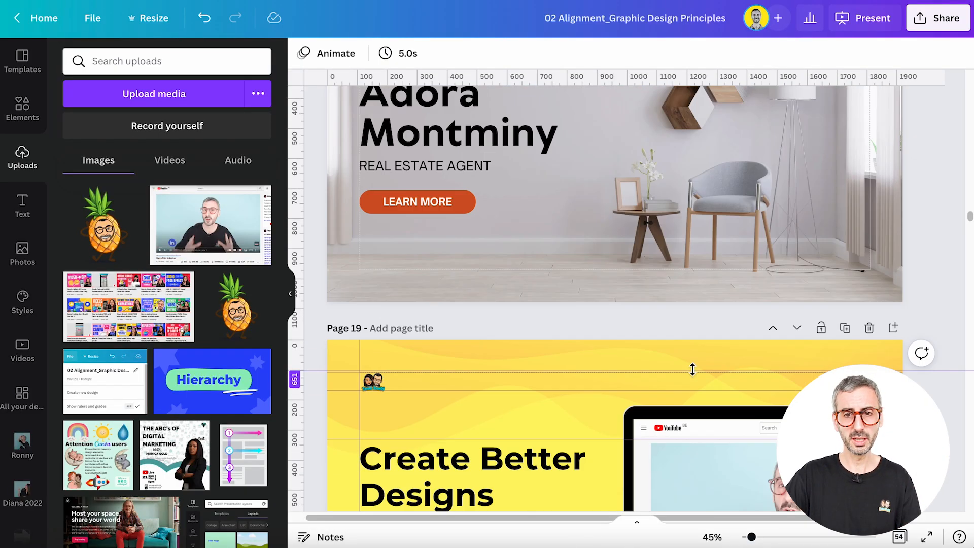
{"action": "scroll", "coordinate": [692, 370], "scroll_direction": "down", "scroll_amount": 4}
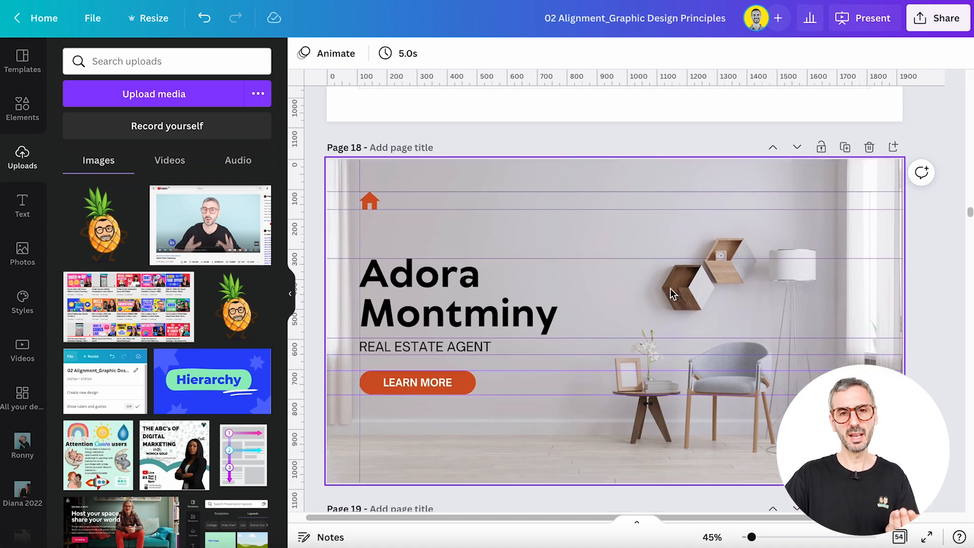
{"action": "scroll", "coordinate": [665, 290], "scroll_direction": "down", "scroll_amount": 10}
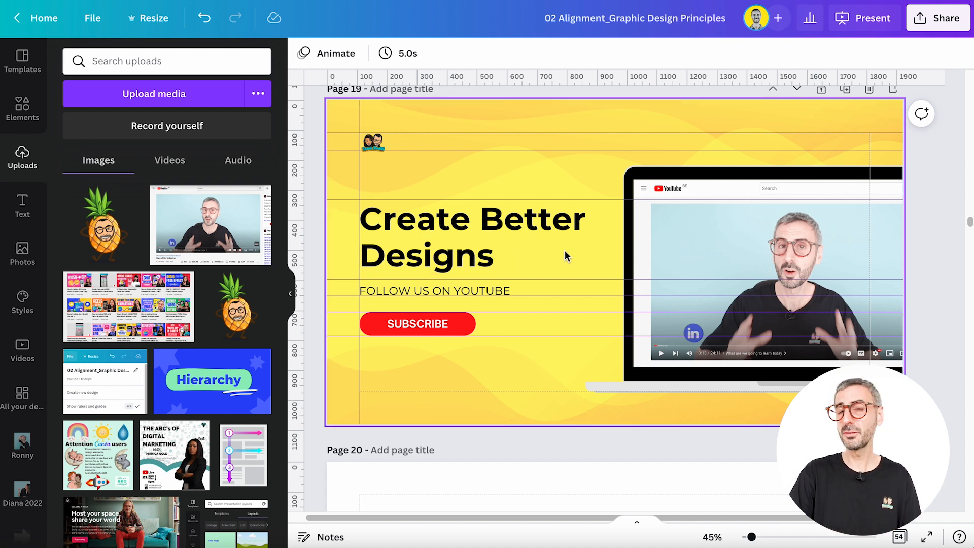
Step: Hide the rulers and guides, and collapse the uploads area to enlarge the canvas
{"action": "key", "text": "shift+r"}
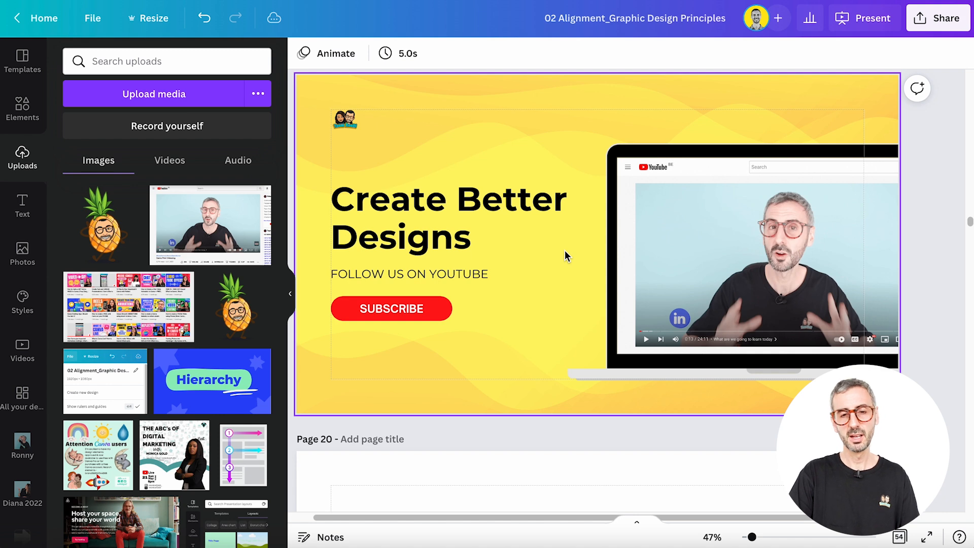
{"action": "left_click", "coordinate": [289, 293]}
{"action": "scroll", "coordinate": [83, 220], "scroll_direction": "up", "scroll_amount": 10}
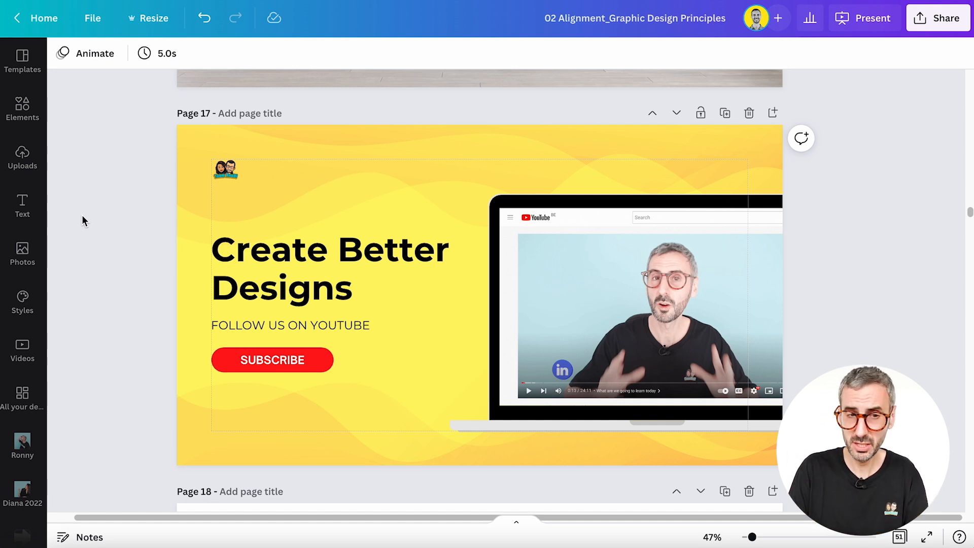
Step: Toggle the rulers and guides display on the YouTube design and the blank page 18, leaving the rulers and guides shown
{"action": "key", "text": "shift+r"}
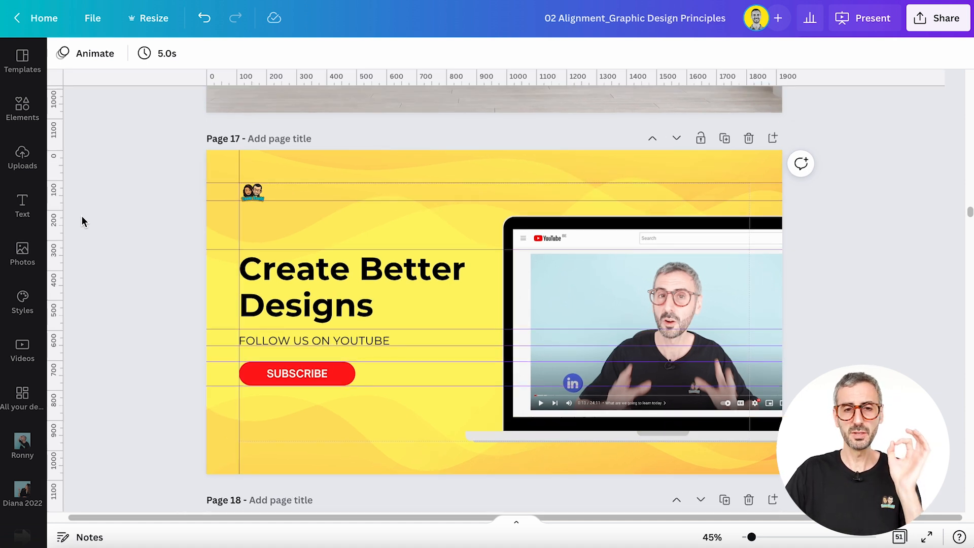
{"action": "scroll", "coordinate": [4, 164], "scroll_direction": "down", "scroll_amount": 4}
{"action": "scroll", "coordinate": [588, 327], "scroll_direction": "down", "scroll_amount": 4}
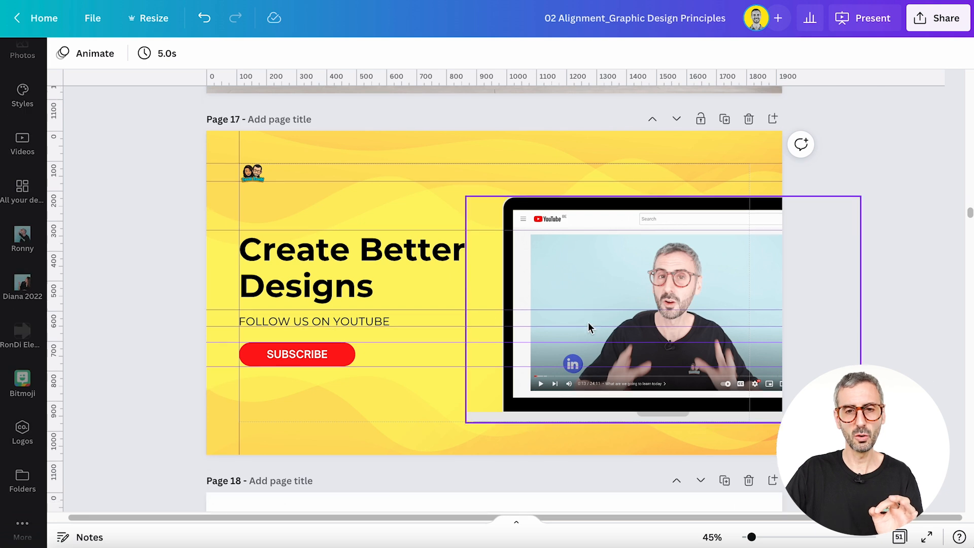
{"action": "scroll", "coordinate": [588, 324], "scroll_direction": "down", "scroll_amount": 5}
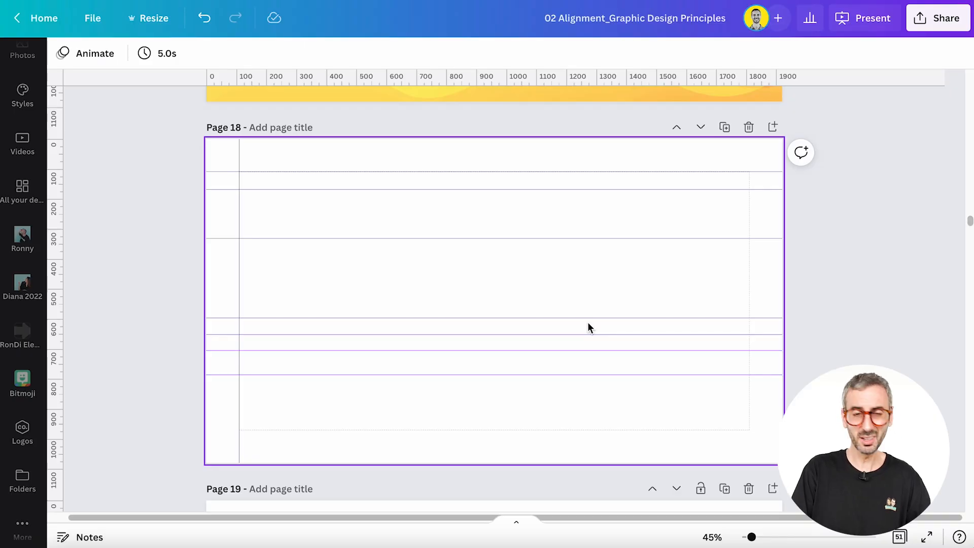
{"action": "key", "text": "shift+r"}
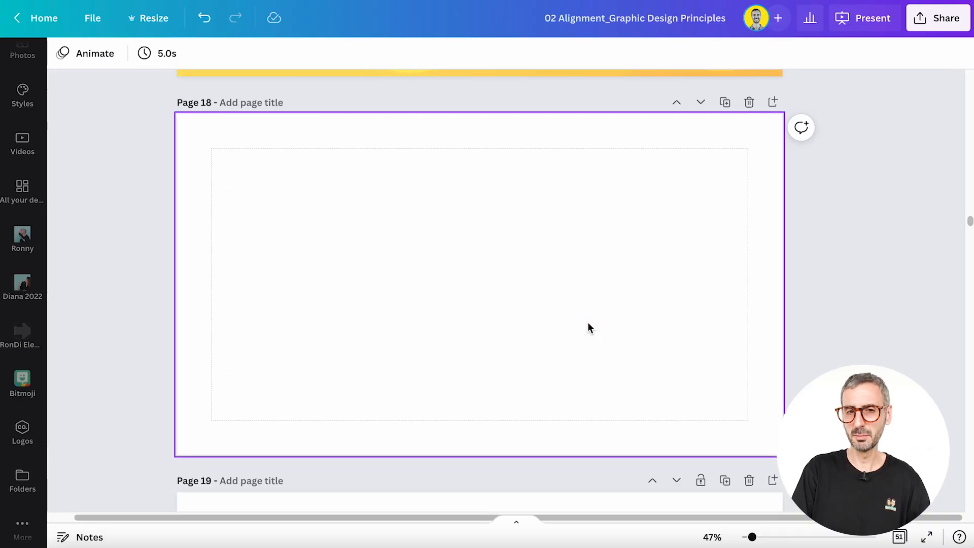
{"action": "key", "text": "shift+r"}
{"action": "key", "text": "shift+r"}
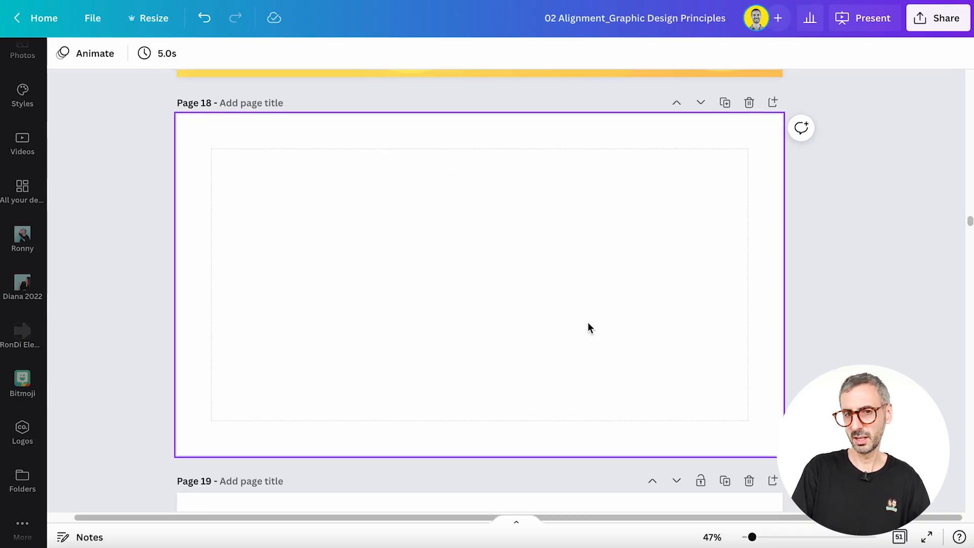
{"action": "key", "text": "shift+r"}
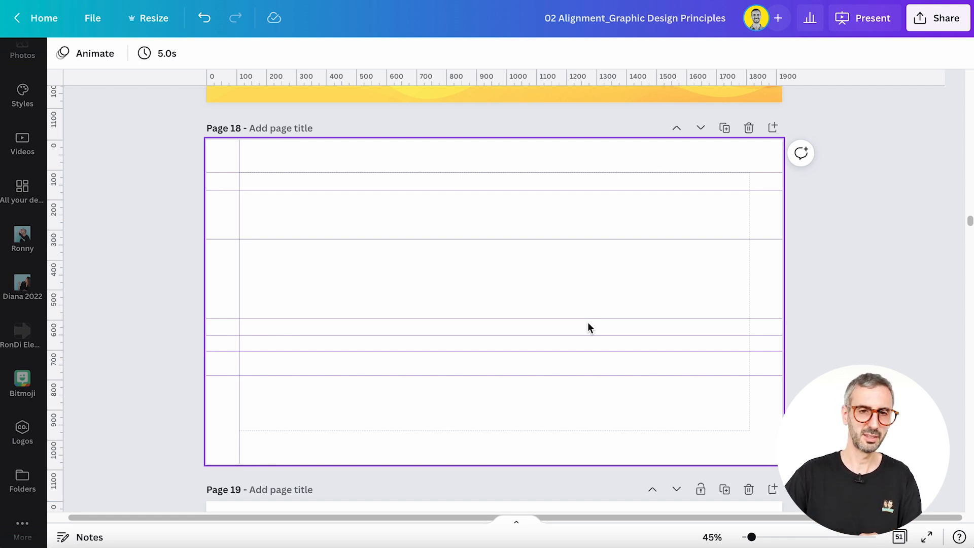
Step: Remove all the horizontal guides and the vertical guide from the blank page 18
{"action": "left_click_drag", "start_coordinate": [525, 173], "coordinate": [516, 123]}
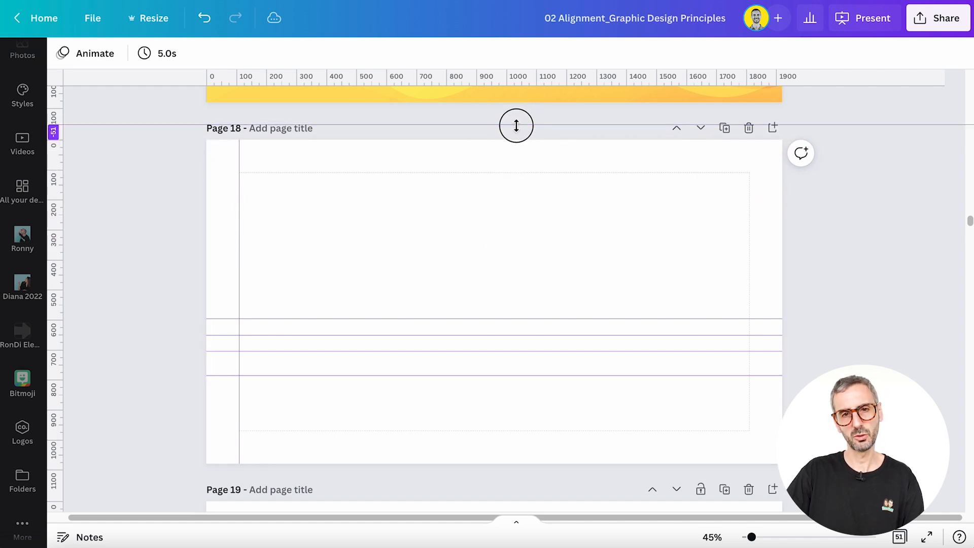
{"action": "left_click_drag", "start_coordinate": [239, 227], "coordinate": [175, 234]}
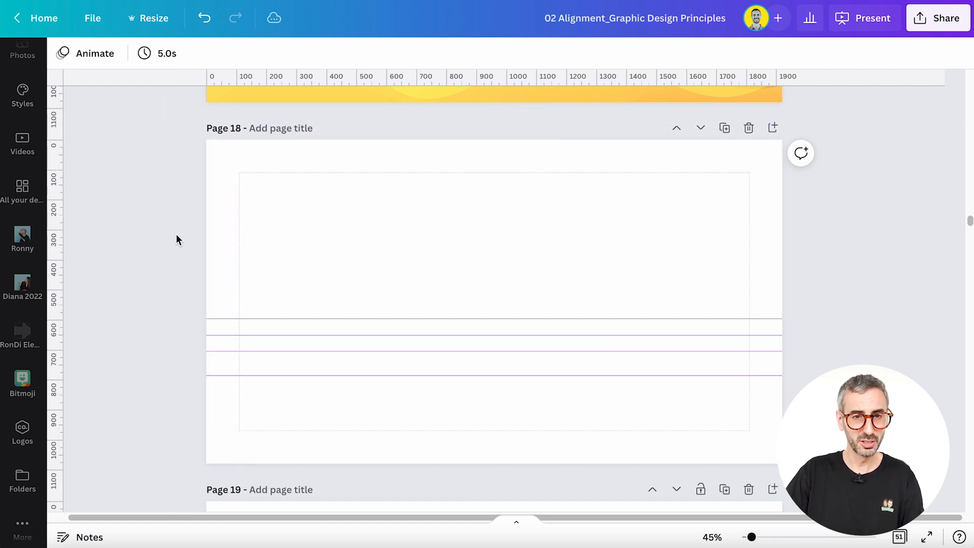
{"action": "left_click_drag", "start_coordinate": [315, 318], "coordinate": [213, 471]}
{"action": "left_click_drag", "start_coordinate": [325, 335], "coordinate": [372, 481]}
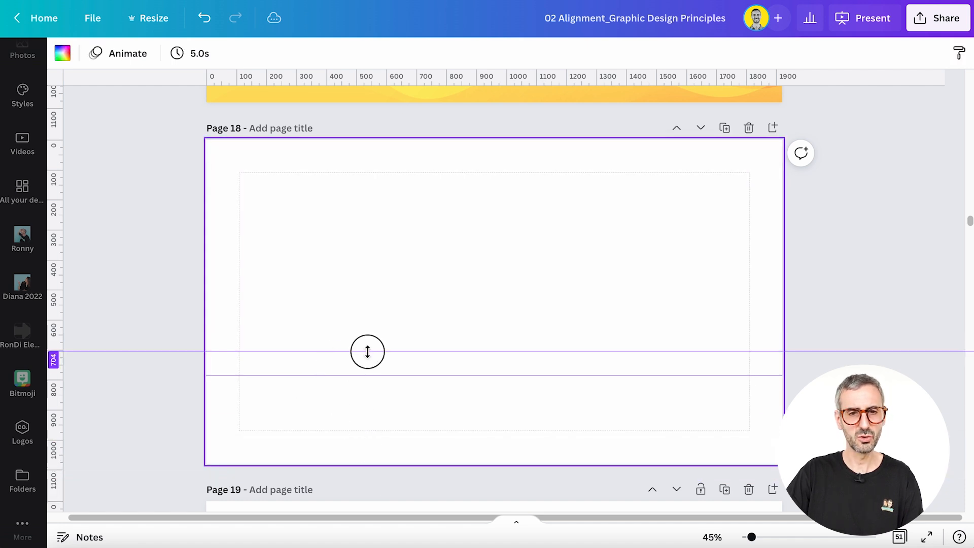
{"action": "left_click_drag", "start_coordinate": [367, 351], "coordinate": [332, 121]}
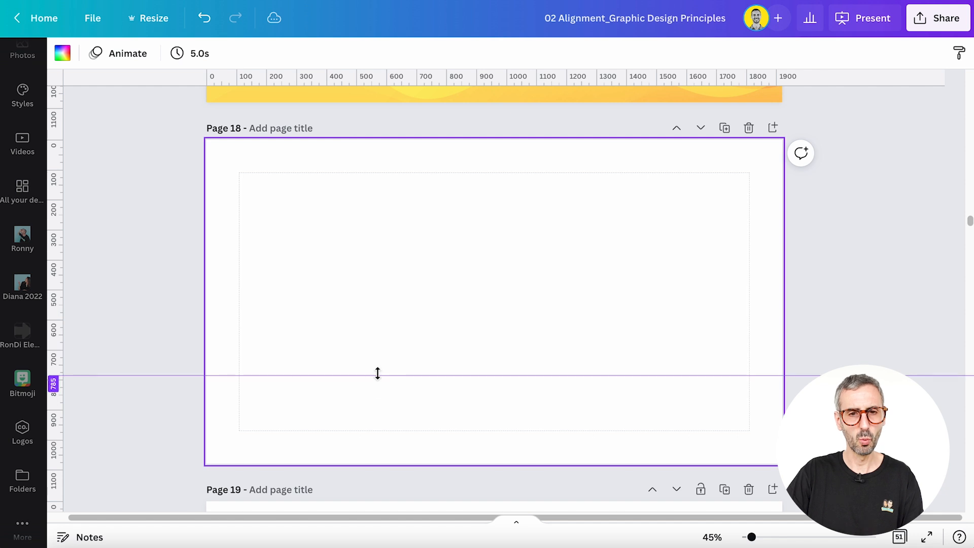
{"action": "left_click_drag", "start_coordinate": [378, 374], "coordinate": [364, 122]}
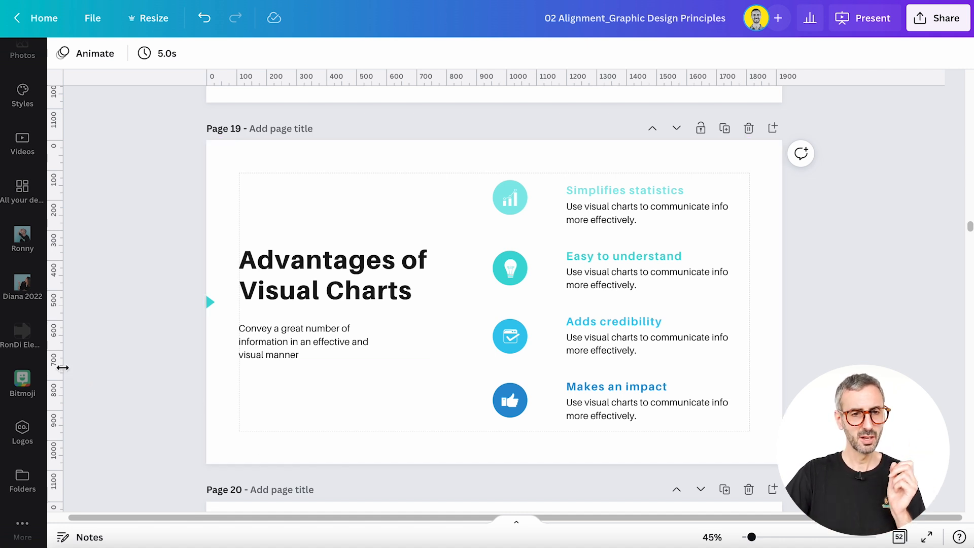
Step: On page 19, place vertical guides along the title, icon column and description edges, and horizontal guides at the top margin and first icon's top edge
{"action": "left_click_drag", "start_coordinate": [67, 367], "coordinate": [240, 358]}
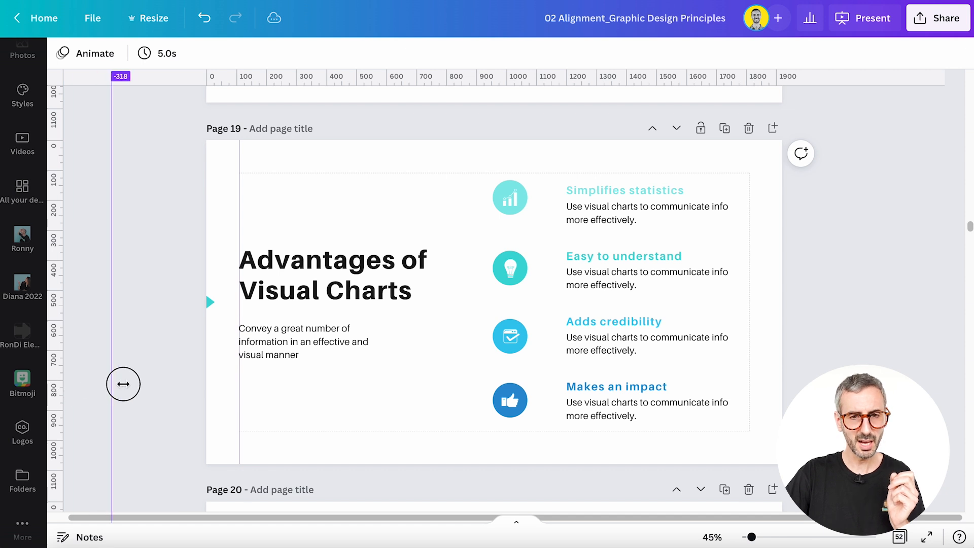
{"action": "left_click_drag", "start_coordinate": [123, 384], "coordinate": [491, 379]}
{"action": "left_click_drag", "start_coordinate": [57, 406], "coordinate": [525, 430]}
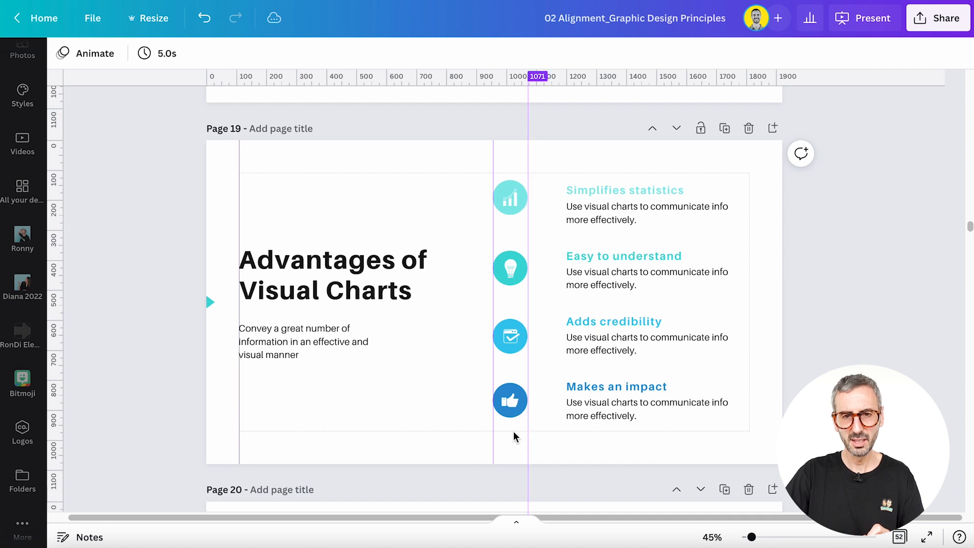
{"action": "left_click_drag", "start_coordinate": [60, 414], "coordinate": [565, 396]}
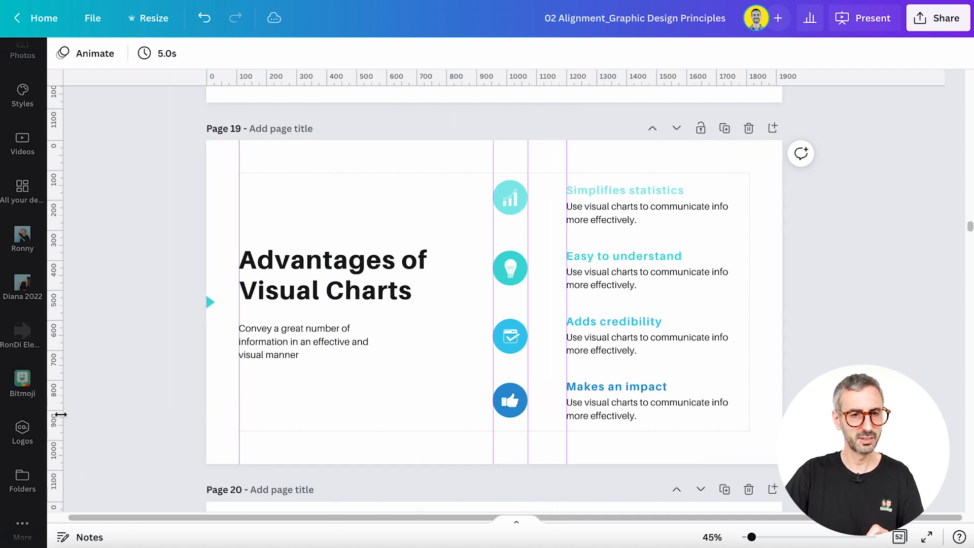
{"action": "left_click_drag", "start_coordinate": [457, 419], "coordinate": [725, 416]}
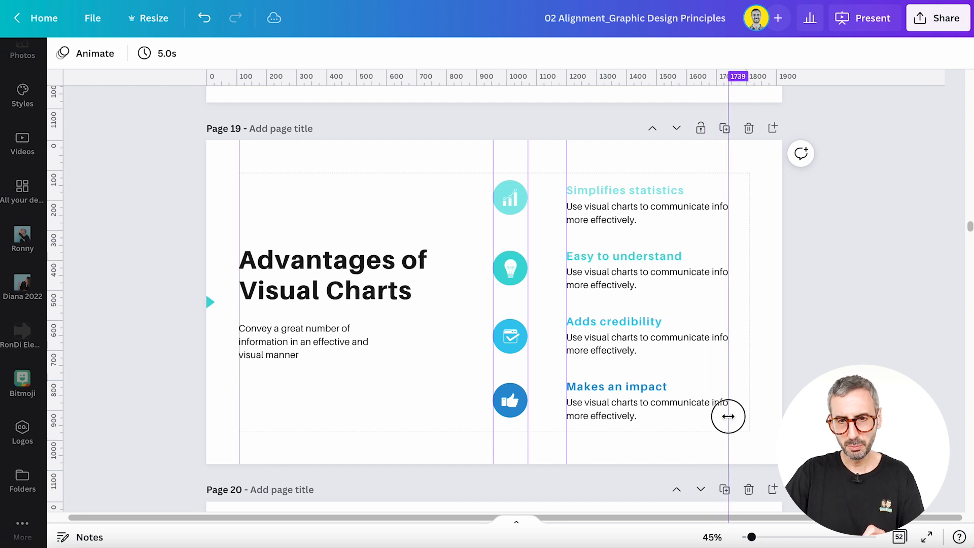
{"action": "left_click_drag", "start_coordinate": [728, 416], "coordinate": [728, 416]}
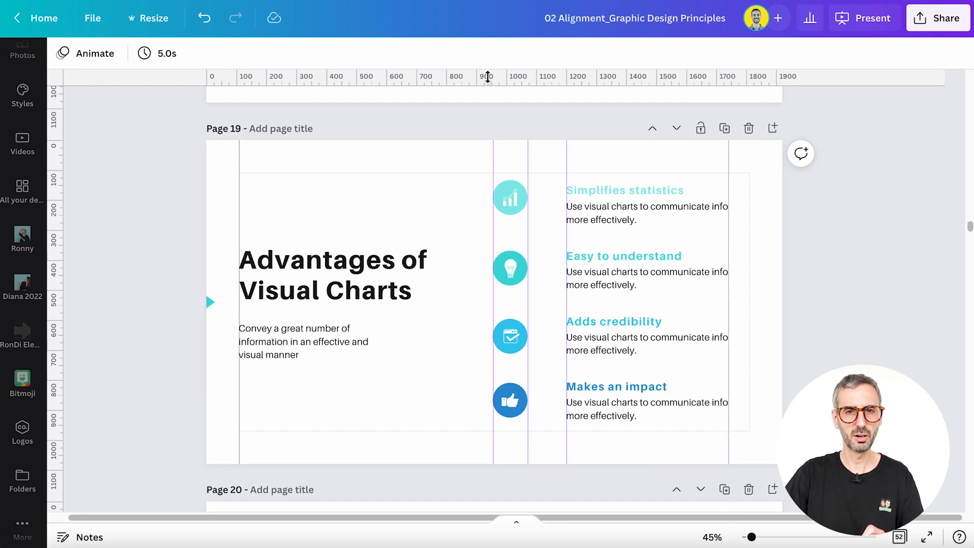
{"action": "left_click_drag", "start_coordinate": [487, 77], "coordinate": [504, 173]}
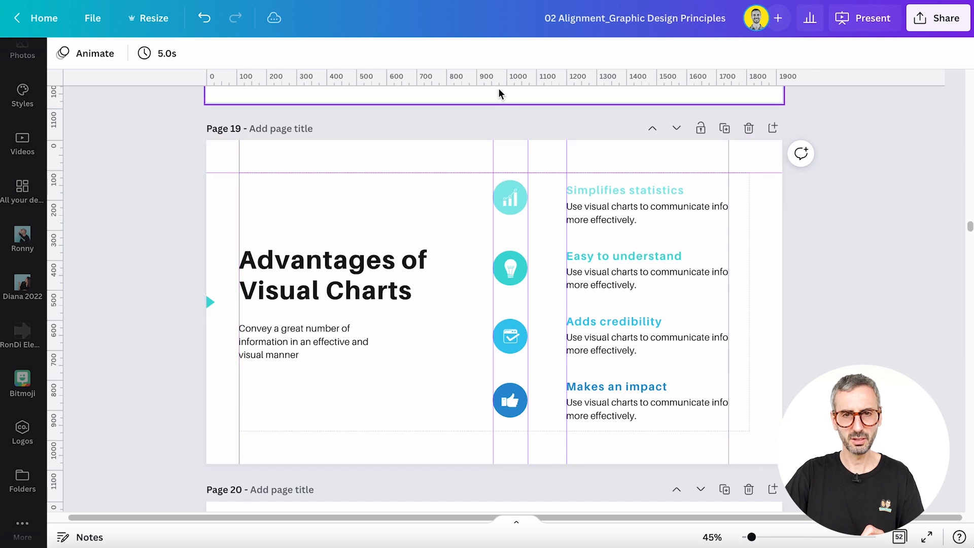
{"action": "left_click_drag", "start_coordinate": [505, 114], "coordinate": [518, 180]}
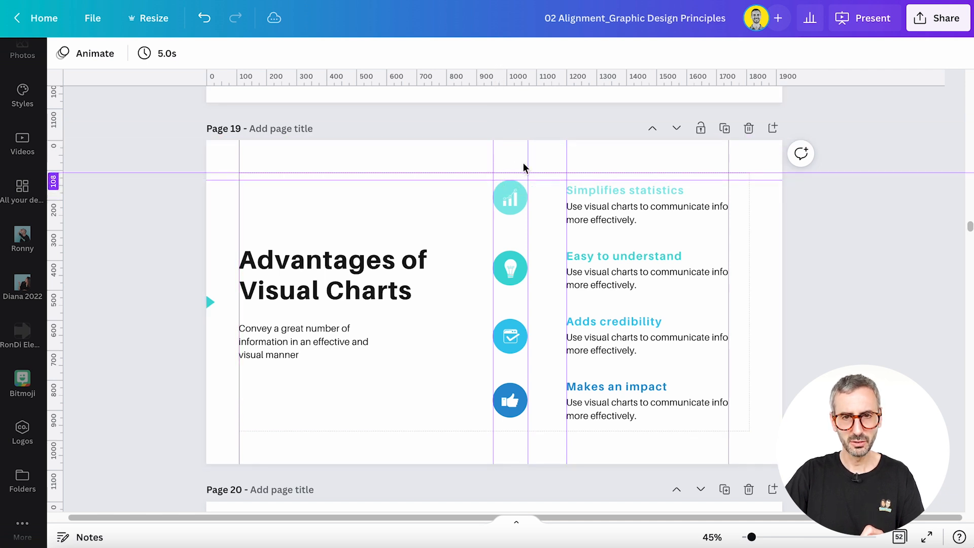
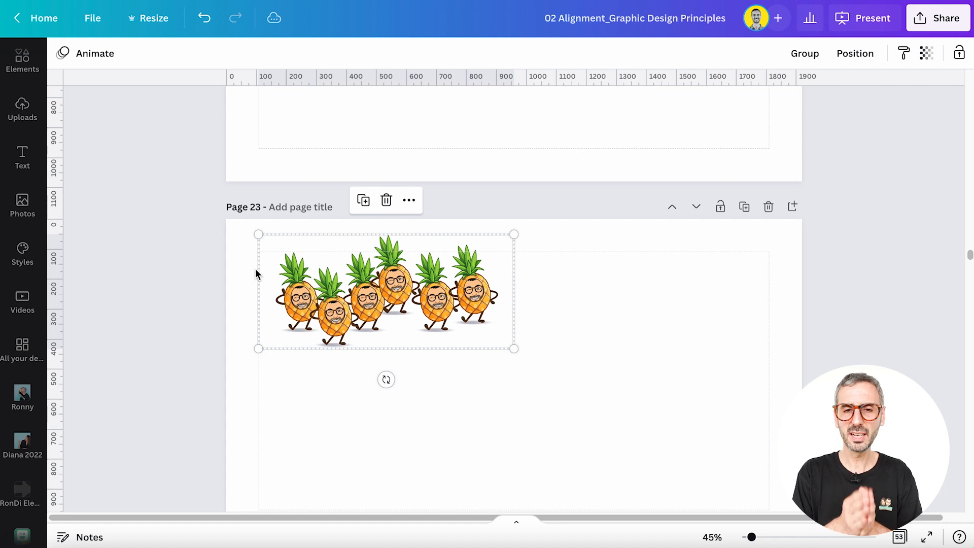
Step: Scale down the six pineapples on page 23 until their top edge meets the top margin, keeping them against the left margin
{"action": "left_click", "coordinate": [360, 461]}
{"action": "left_click_drag", "start_coordinate": [589, 407], "coordinate": [264, 256]}
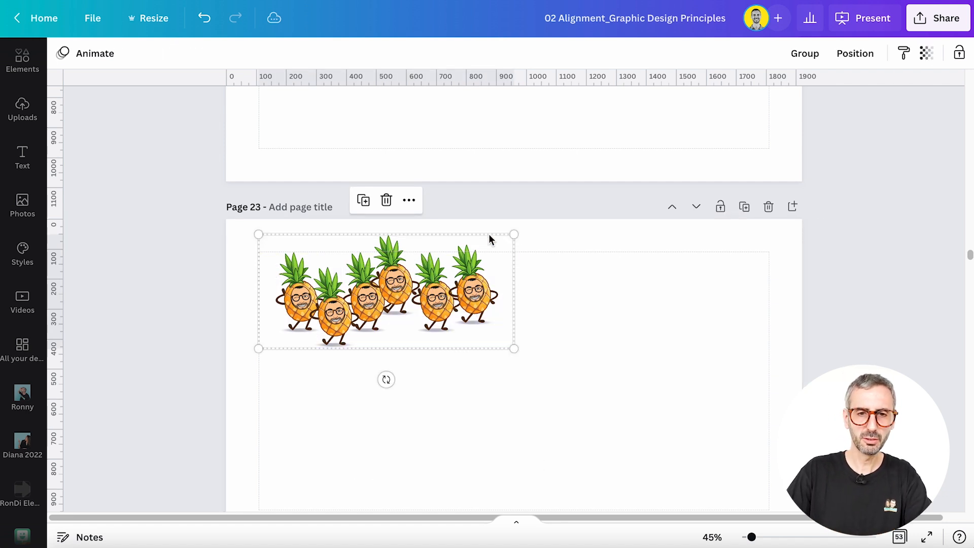
{"action": "left_click_drag", "start_coordinate": [512, 232], "coordinate": [477, 251]}
{"action": "left_click", "coordinate": [521, 338]}
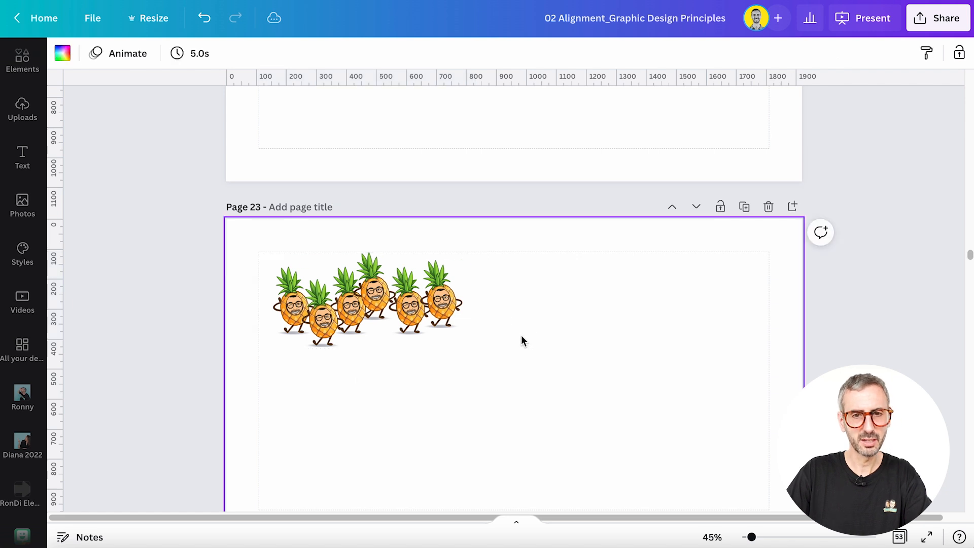
Step: Spread the overlapping pineapples out across page 23 into a single horizontal row
{"action": "left_click_drag", "start_coordinate": [449, 301], "coordinate": [681, 365]}
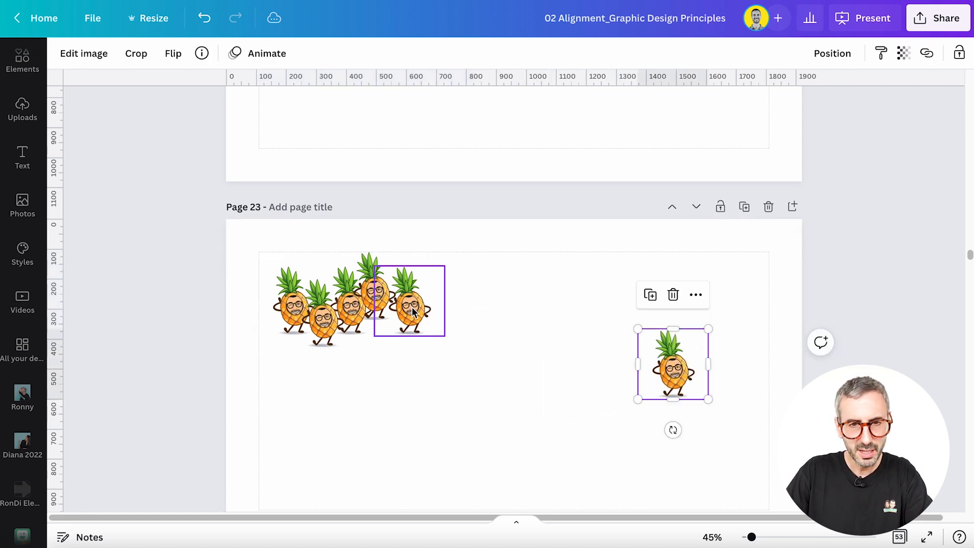
{"action": "left_click_drag", "start_coordinate": [416, 316], "coordinate": [611, 375]}
{"action": "left_click_drag", "start_coordinate": [382, 290], "coordinate": [539, 370]}
{"action": "left_click_drag", "start_coordinate": [364, 306], "coordinate": [480, 366]}
{"action": "left_click_drag", "start_coordinate": [297, 312], "coordinate": [334, 353]}
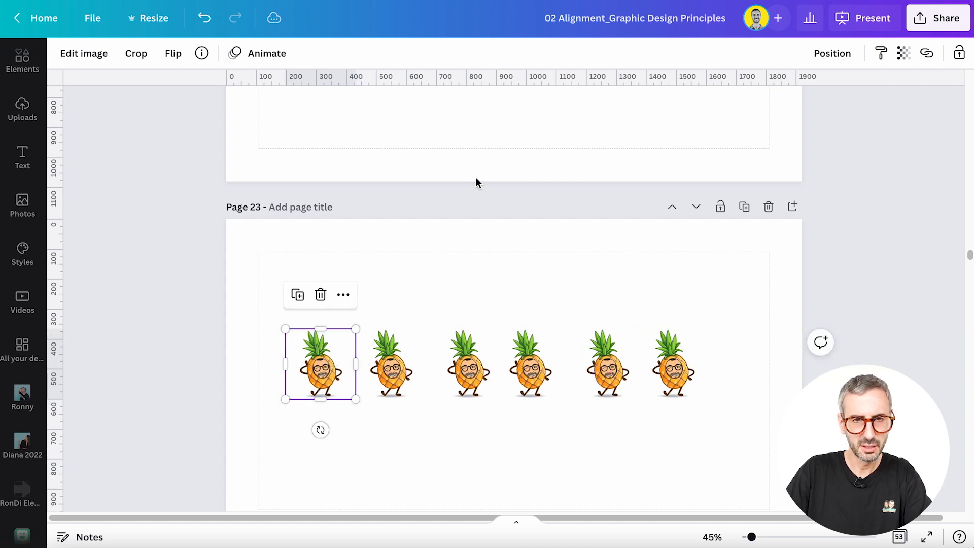
Step: Space the six pineapples in the row evenly horizontally
{"action": "left_click_drag", "start_coordinate": [457, 83], "coordinate": [509, 205]}
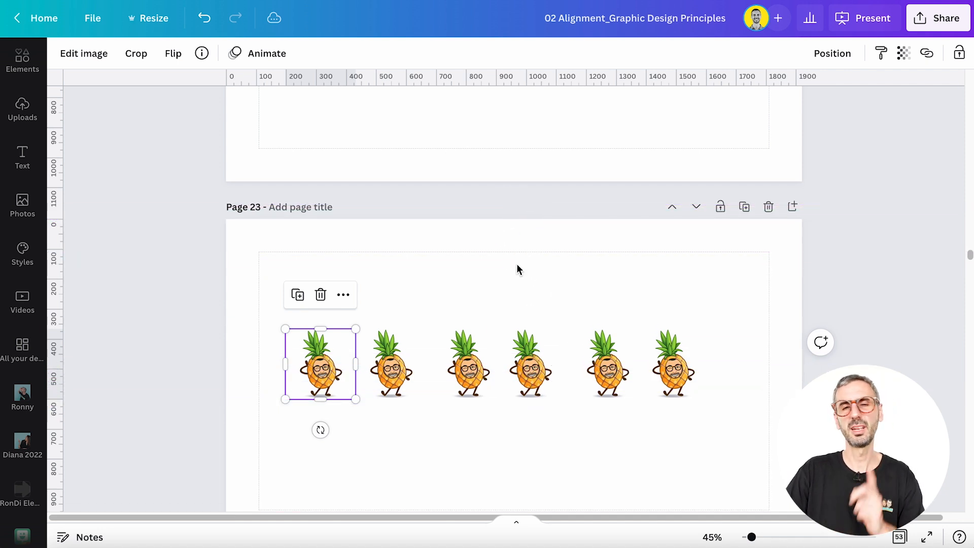
{"action": "left_click", "coordinate": [518, 279]}
{"action": "left_click_drag", "start_coordinate": [291, 294], "coordinate": [686, 395]}
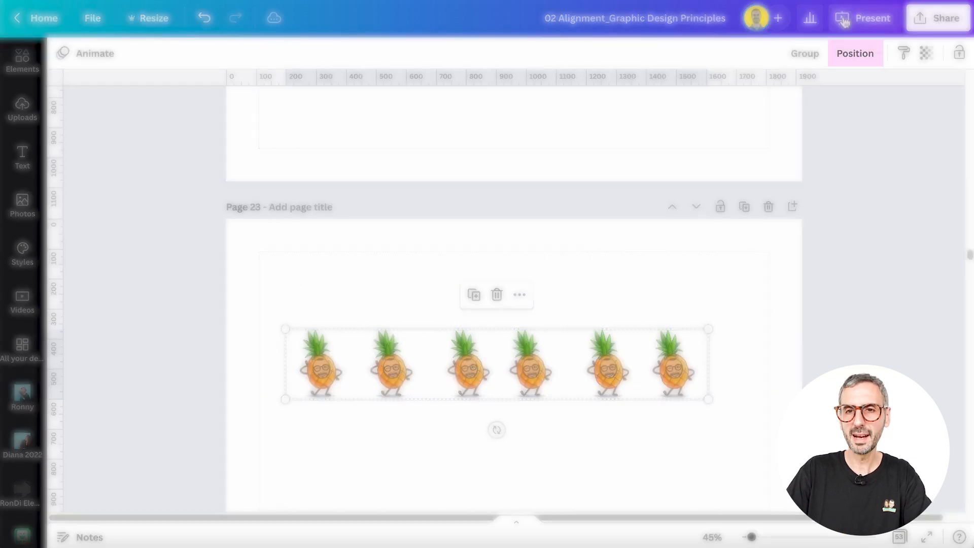
{"action": "left_click", "coordinate": [856, 57]}
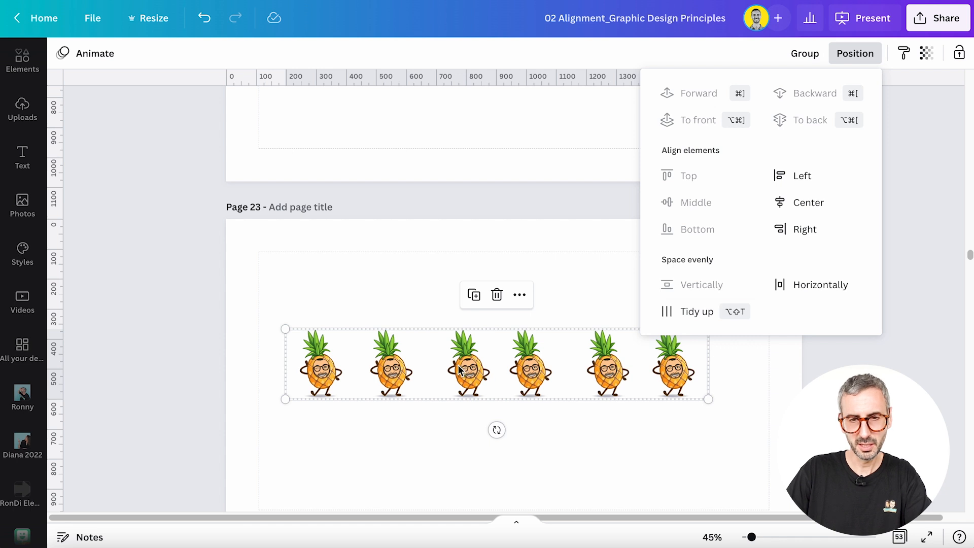
{"action": "left_click", "coordinate": [821, 293]}
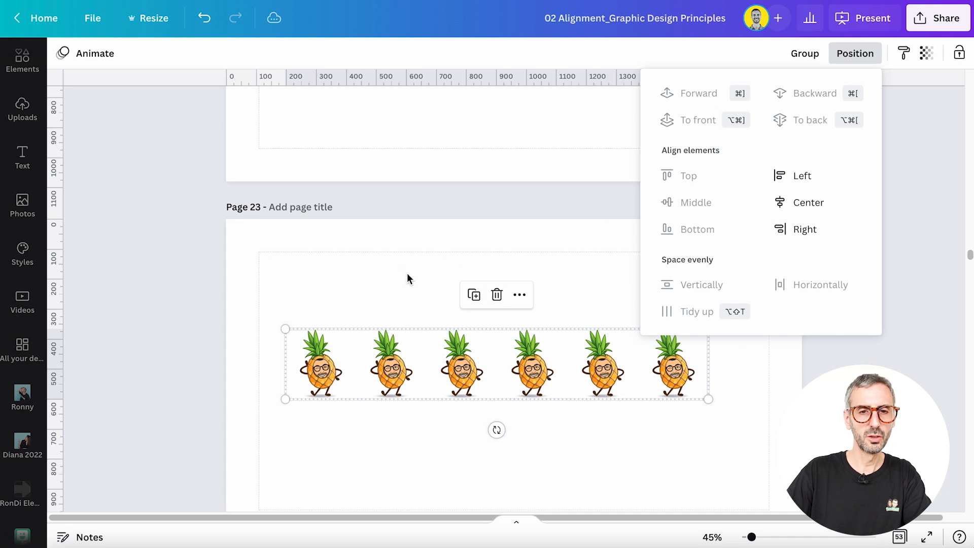
{"action": "left_click", "coordinate": [559, 427]}
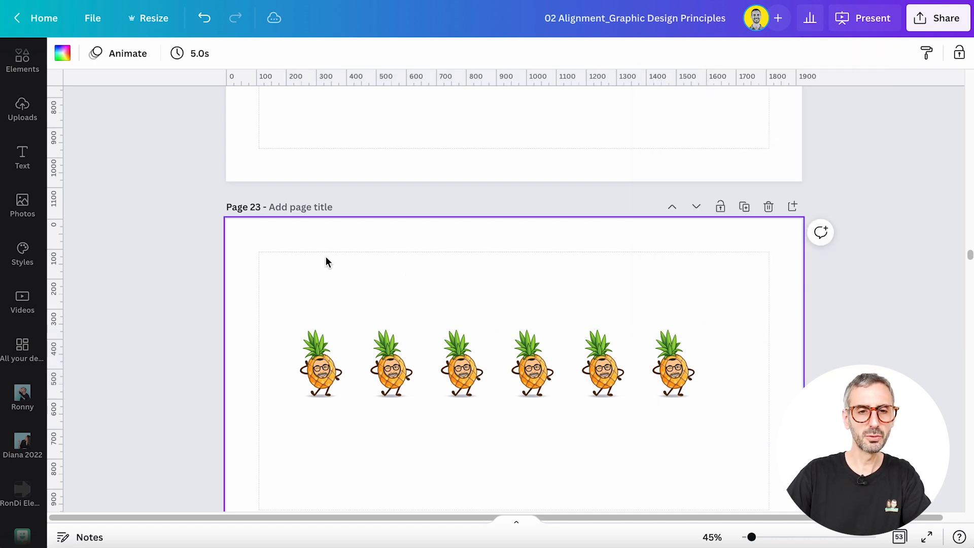
Step: Group the six pineapples and align the group to the center and middle of the page
{"action": "left_click_drag", "start_coordinate": [259, 272], "coordinate": [695, 419]}
{"action": "left_click_drag", "start_coordinate": [255, 287], "coordinate": [740, 432]}
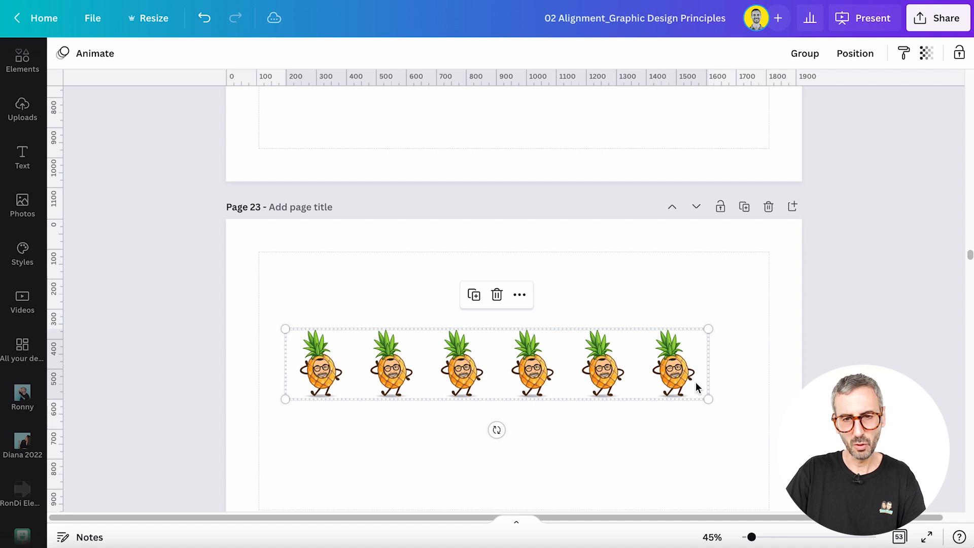
{"action": "scroll", "coordinate": [695, 382], "scroll_direction": "down", "scroll_amount": 1}
{"action": "left_click", "coordinate": [810, 53]}
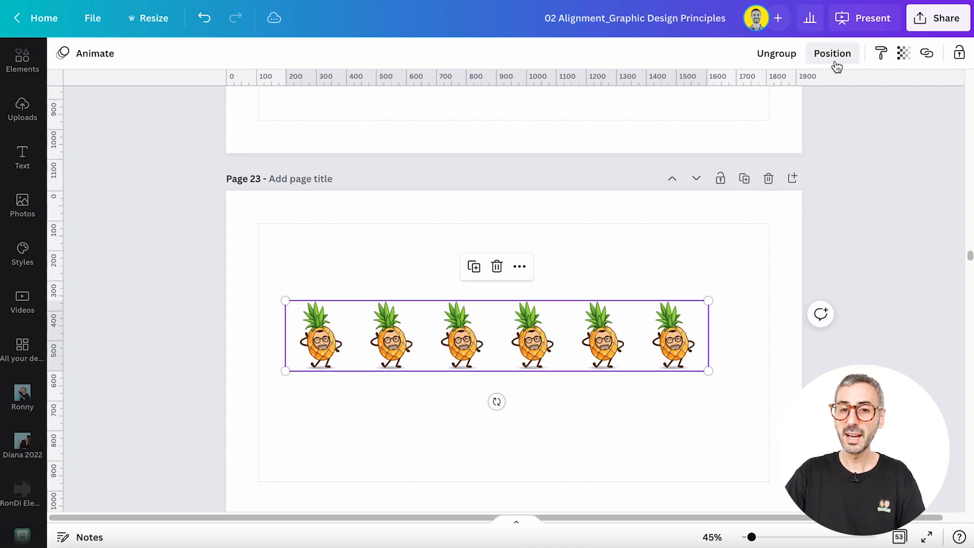
{"action": "left_click", "coordinate": [833, 55]}
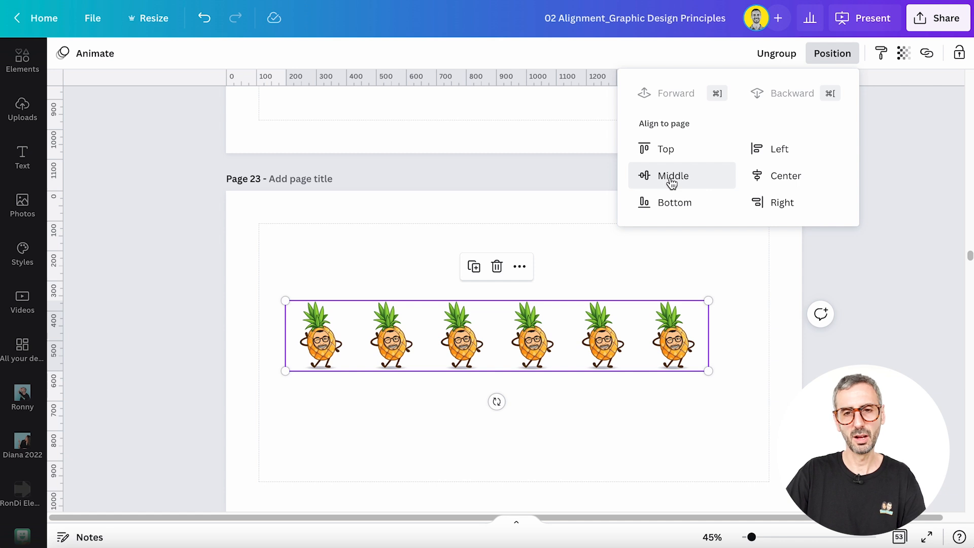
{"action": "left_click", "coordinate": [791, 181]}
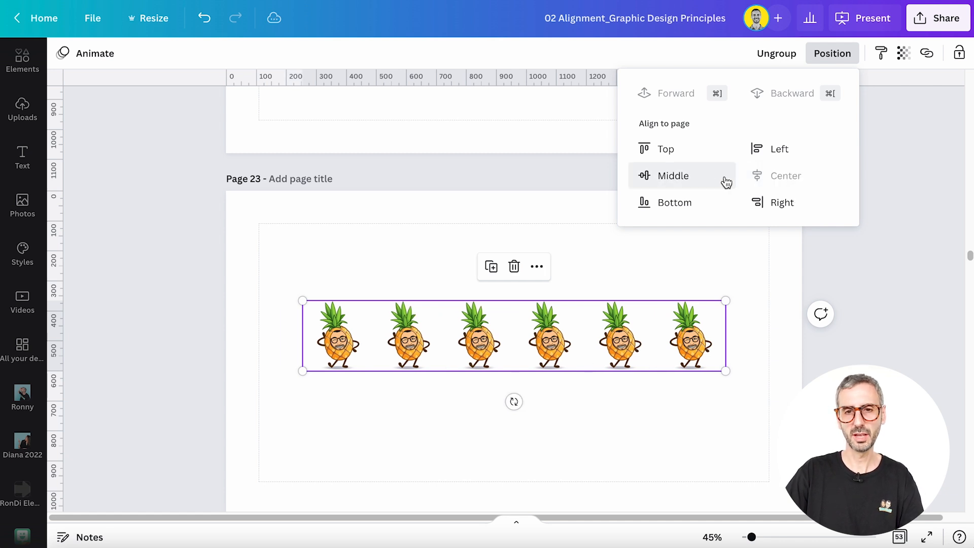
{"action": "left_click", "coordinate": [707, 175]}
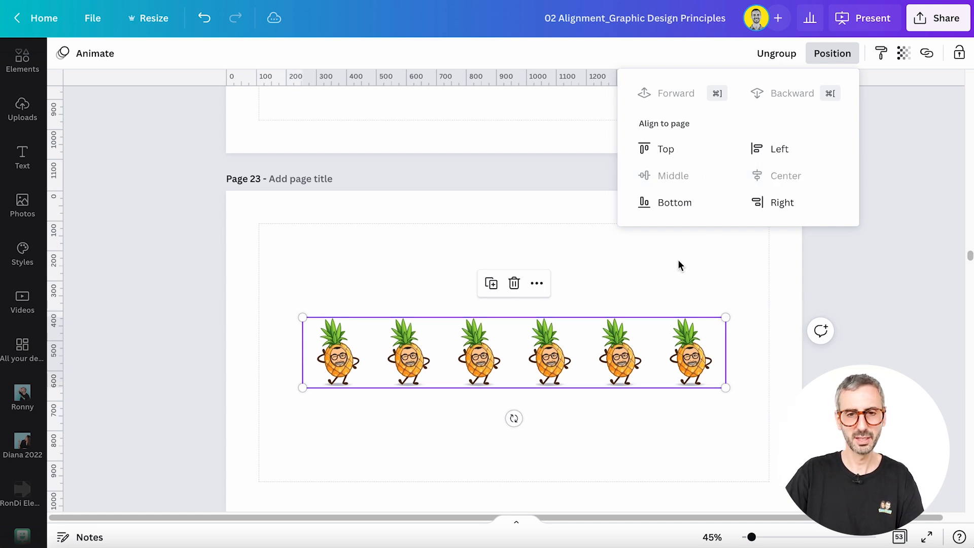
{"action": "left_click", "coordinate": [678, 276]}
{"action": "scroll", "coordinate": [677, 276], "scroll_direction": "down", "scroll_amount": 1}
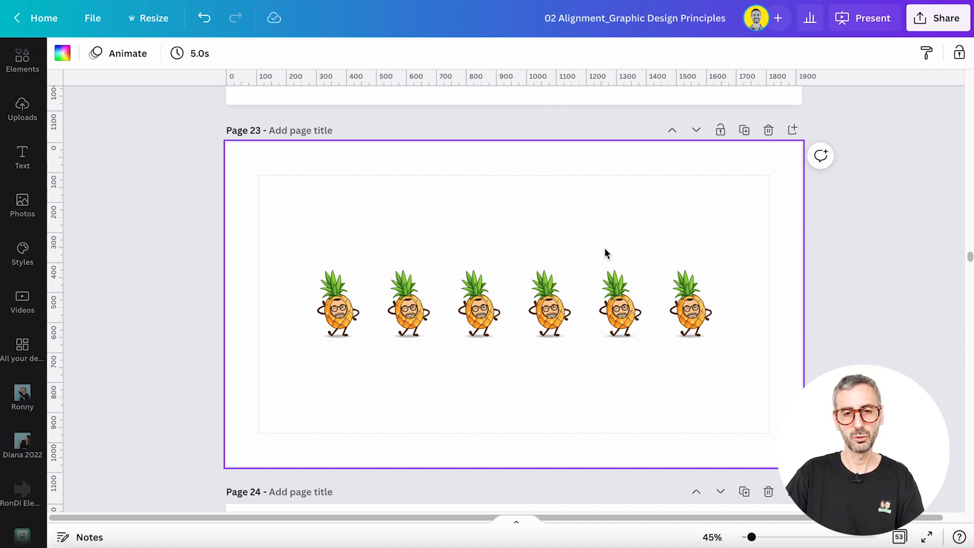
Step: Ungroup the pineapples and rearrange the four leftmost ones into a rough vertical column
{"action": "left_click", "coordinate": [706, 282]}
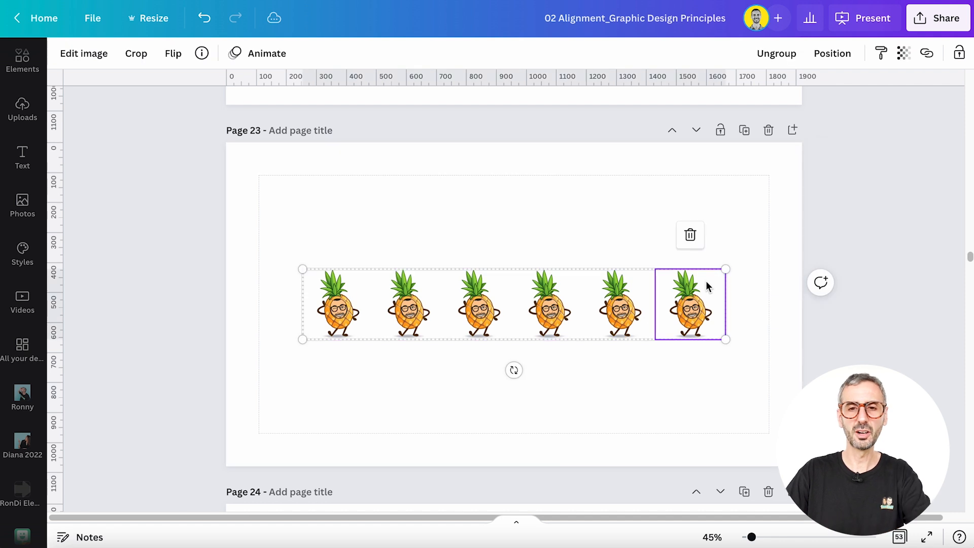
{"action": "left_click", "coordinate": [787, 54]}
{"action": "left_click", "coordinate": [589, 231]}
{"action": "left_click_drag", "start_coordinate": [530, 320], "coordinate": [529, 337]}
{"action": "left_click_drag", "start_coordinate": [343, 306], "coordinate": [410, 220]}
{"action": "left_click_drag", "start_coordinate": [477, 307], "coordinate": [402, 382]}
{"action": "left_click_drag", "start_coordinate": [540, 334], "coordinate": [396, 179]}
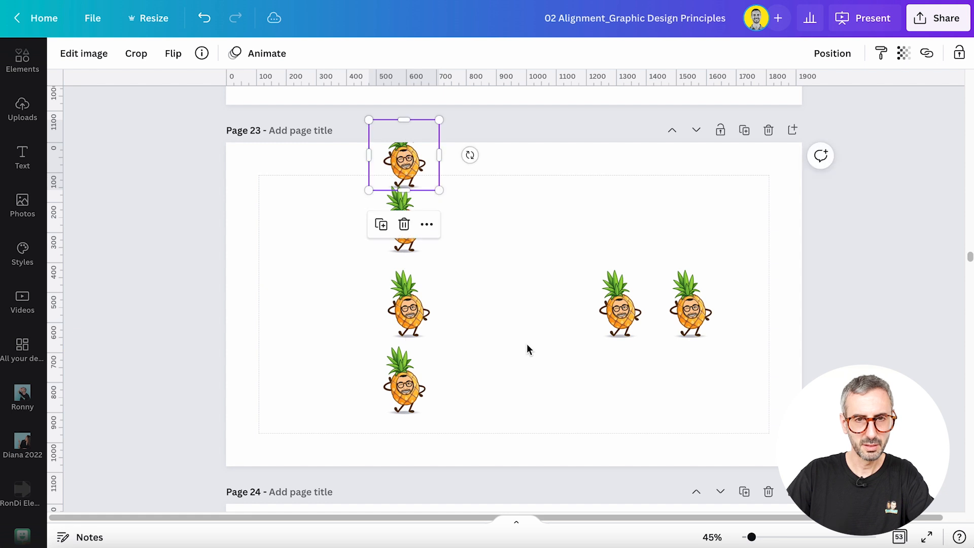
Step: Space the four pineapples in the column evenly vertically
{"action": "left_click", "coordinate": [304, 214]}
{"action": "left_click_drag", "start_coordinate": [298, 157], "coordinate": [497, 473]}
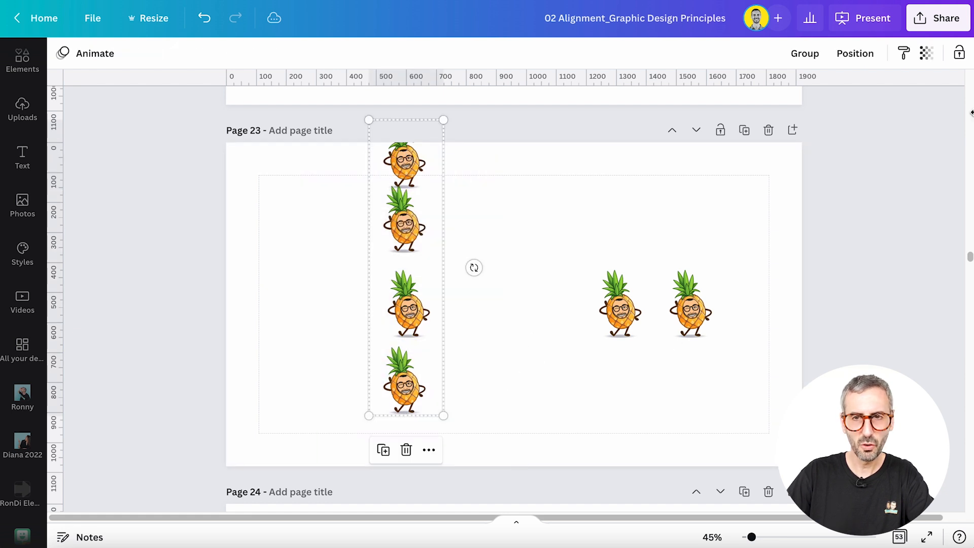
{"action": "left_click", "coordinate": [852, 56]}
{"action": "left_click", "coordinate": [700, 286]}
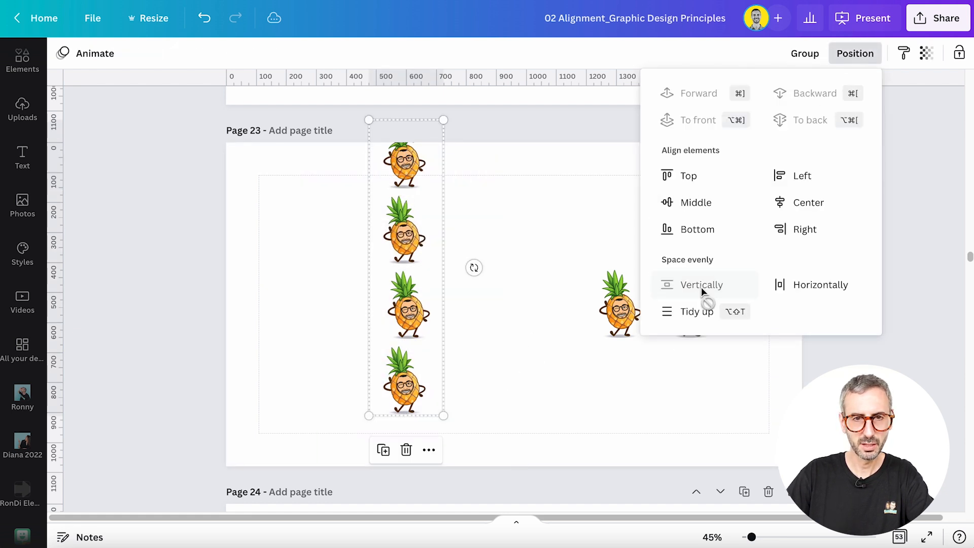
Step: Move the four-pineapple column to the left margin and scale it to fit between the top and bottom margins
{"action": "left_click_drag", "start_coordinate": [401, 242], "coordinate": [293, 259]}
{"action": "left_click_drag", "start_coordinate": [333, 138], "coordinate": [323, 175]}
{"action": "left_click", "coordinate": [484, 347]}
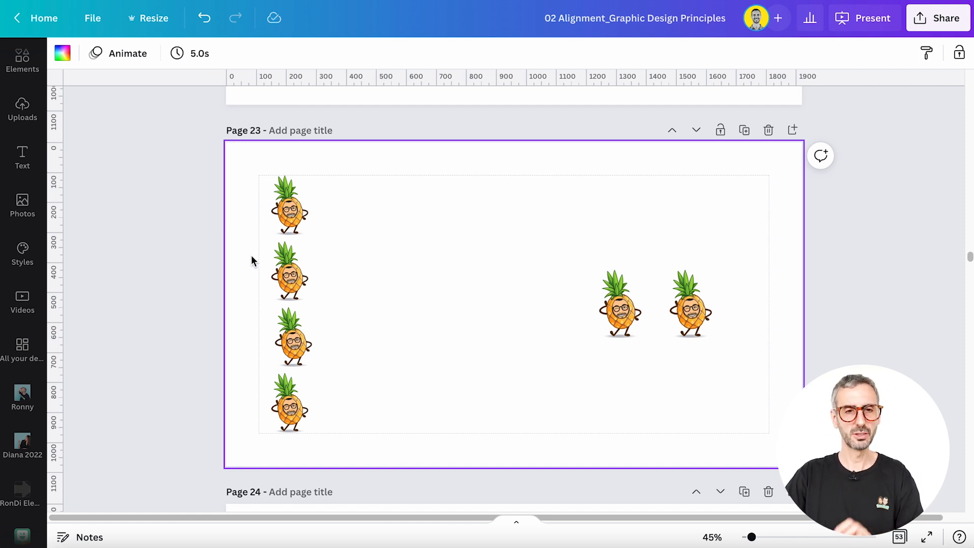
Step: Tidy up the column of four pineapples and move it to the horizontal center of the page
{"action": "left_click_drag", "start_coordinate": [251, 189], "coordinate": [274, 234]}
{"action": "left_click", "coordinate": [854, 50]}
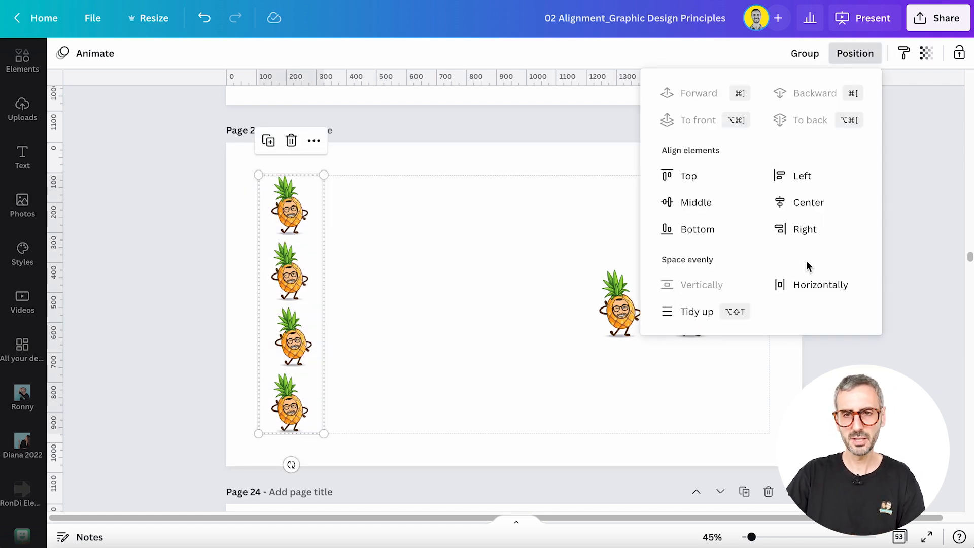
{"action": "left_click", "coordinate": [686, 311]}
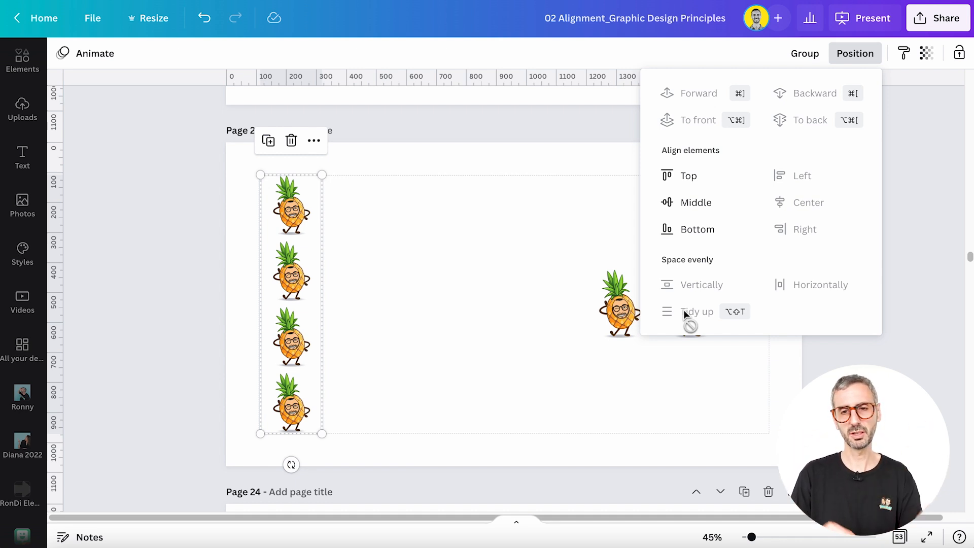
{"action": "left_click", "coordinate": [543, 324]}
{"action": "left_click_drag", "start_coordinate": [462, 188], "coordinate": [509, 421]}
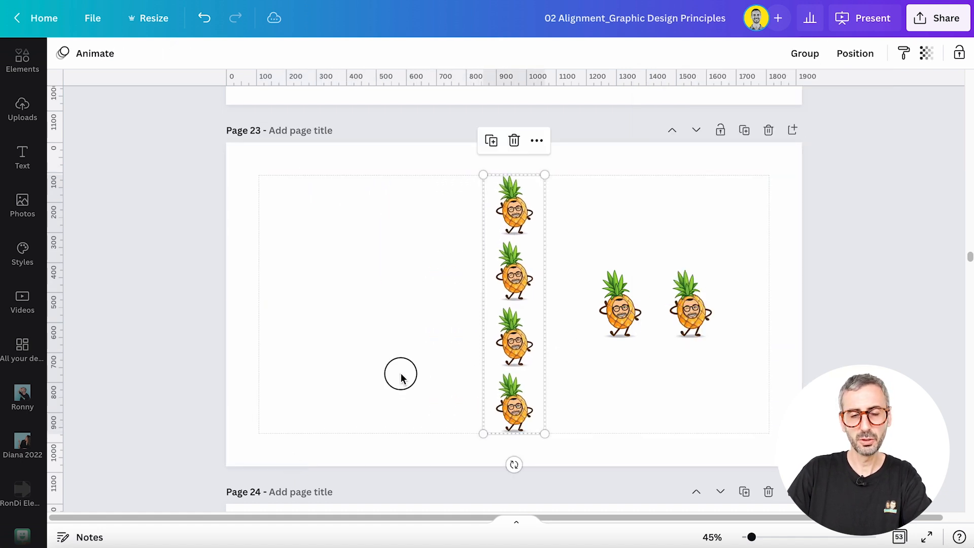
{"action": "left_click", "coordinate": [400, 373]}
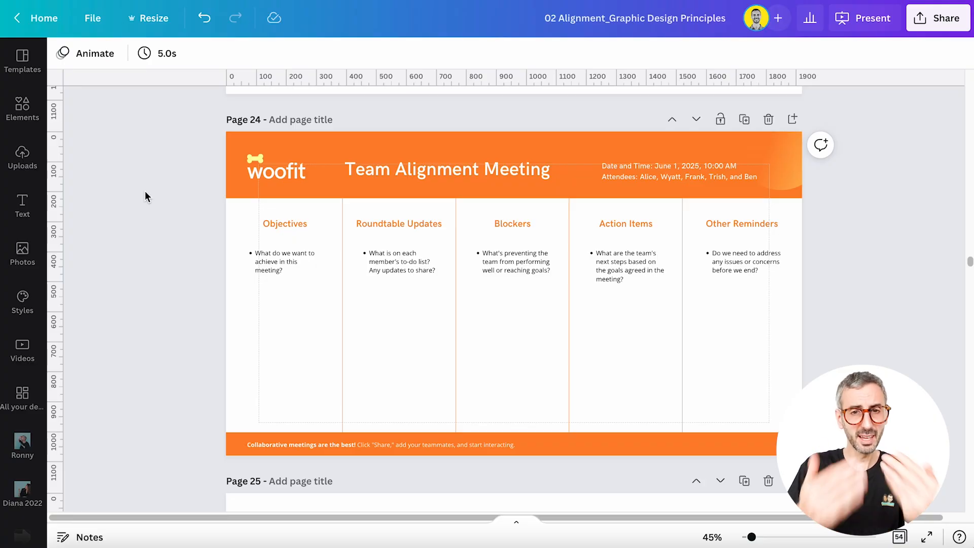
Step: Select the four vertical divider lines on page 24 and check their alignment and spacing options
{"action": "scroll", "coordinate": [513, 284], "scroll_direction": "down", "scroll_amount": 1}
{"action": "scroll", "coordinate": [513, 284], "scroll_direction": "up", "scroll_amount": 1}
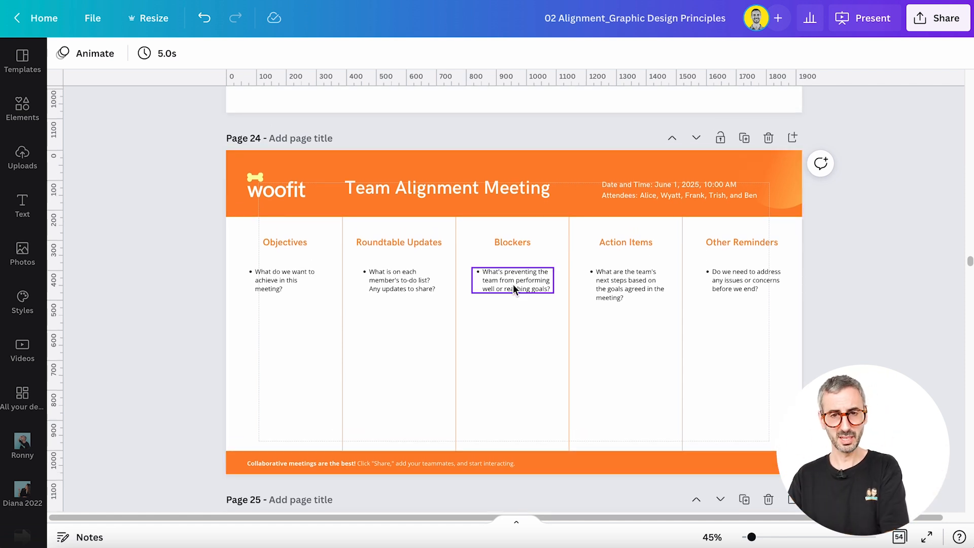
{"action": "left_click_drag", "start_coordinate": [153, 262], "coordinate": [186, 268]}
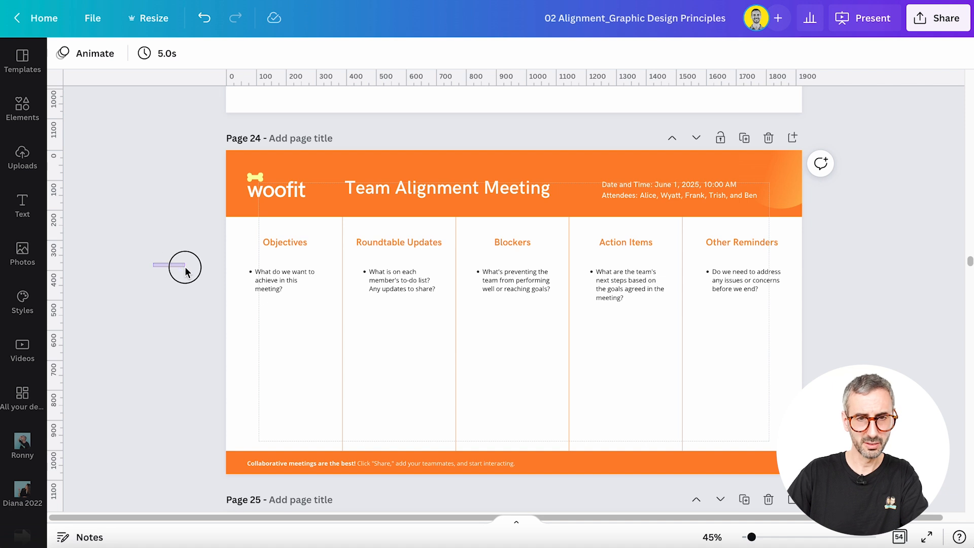
{"action": "left_click_drag", "start_coordinate": [165, 378], "coordinate": [804, 415]}
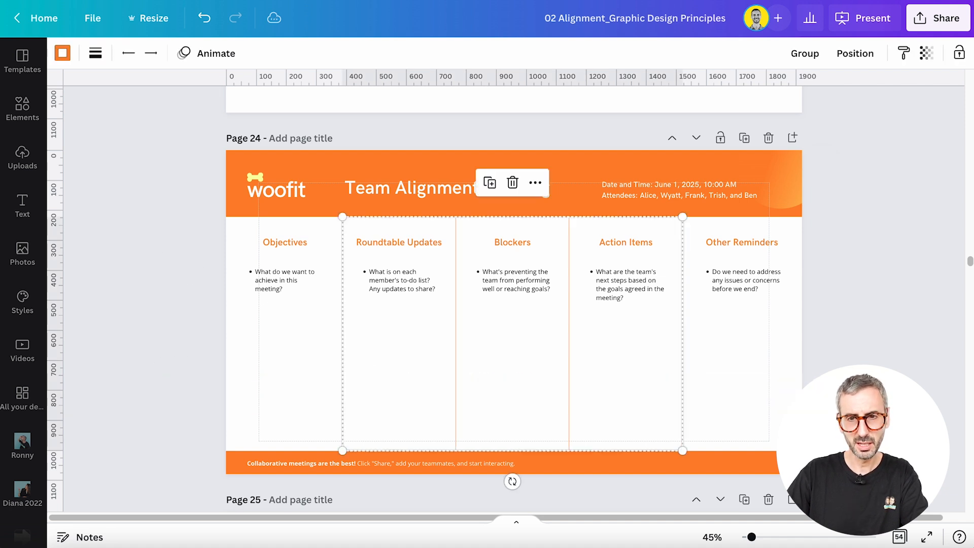
{"action": "left_click", "coordinate": [848, 56]}
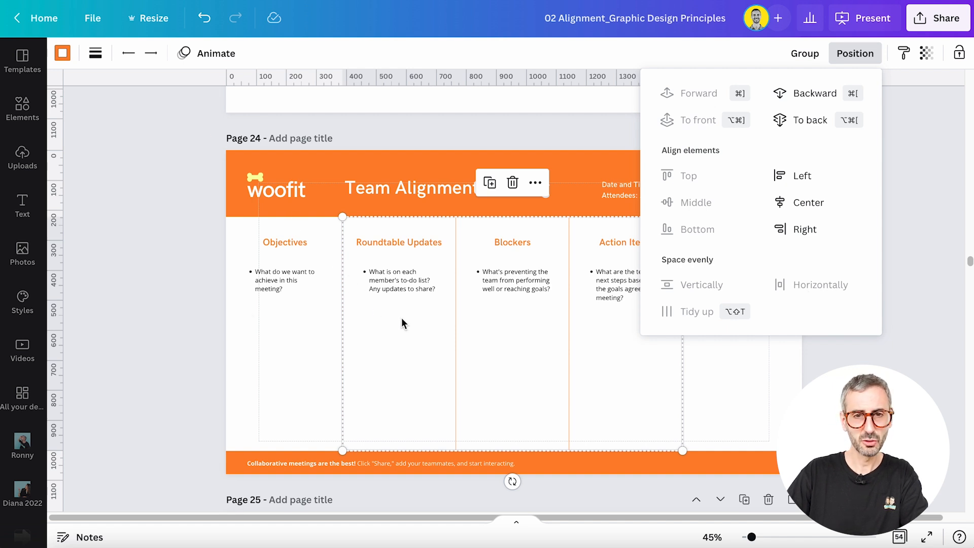
{"action": "left_click", "coordinate": [421, 324]}
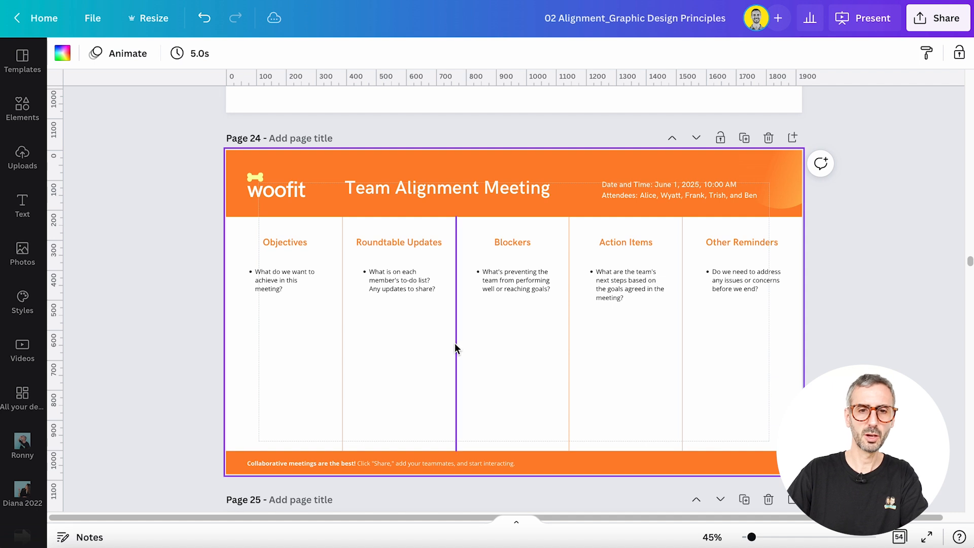
Step: Temporarily group the four divider lines and center them horizontally on page 24
{"action": "left_click_drag", "start_coordinate": [300, 370], "coordinate": [731, 382]}
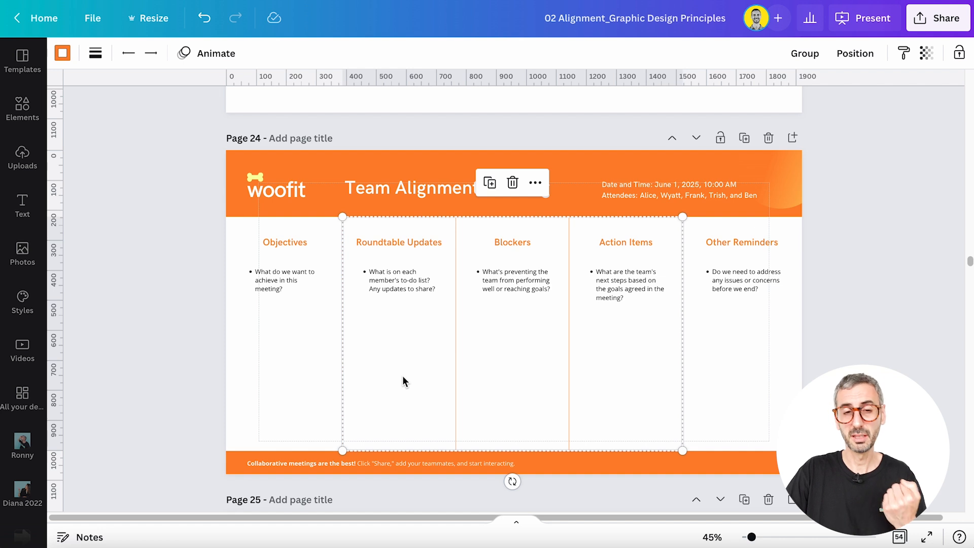
{"action": "left_click", "coordinate": [805, 54]}
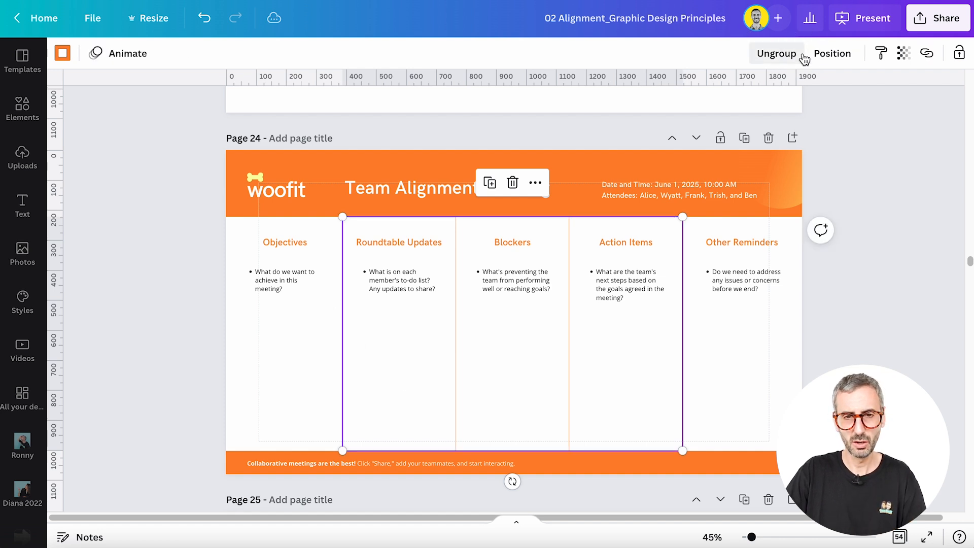
{"action": "left_click", "coordinate": [805, 54]}
{"action": "left_click", "coordinate": [393, 396]}
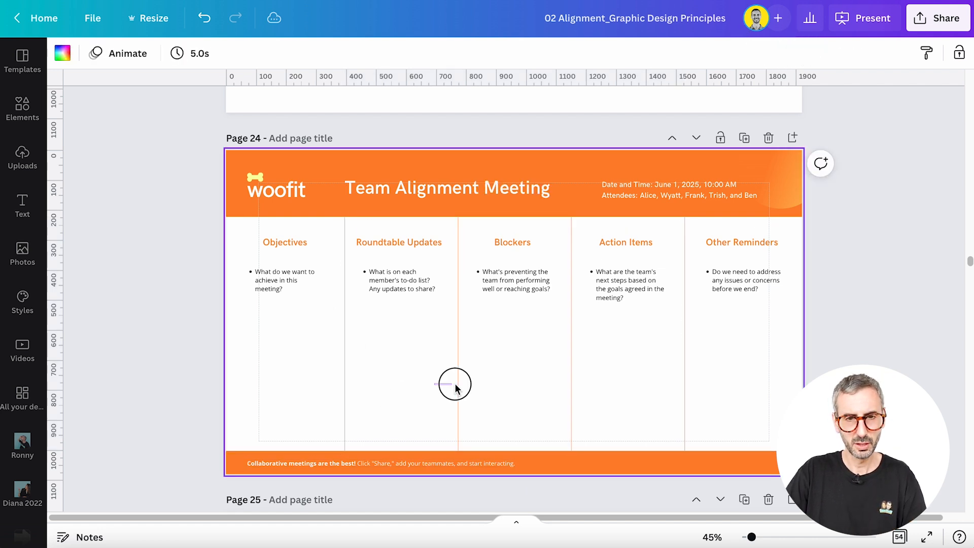
Step: Select the four ungrouped divider lines again and open their alignment and spacing options
{"action": "left_click_drag", "start_coordinate": [455, 384], "coordinate": [462, 385]}
{"action": "left_click_drag", "start_coordinate": [406, 400], "coordinate": [705, 403]}
{"action": "left_click", "coordinate": [855, 54]}
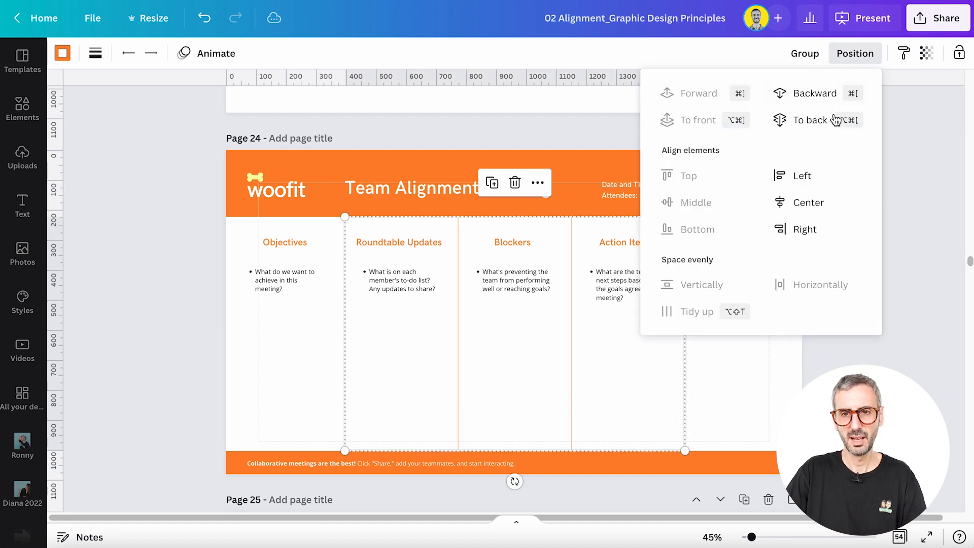